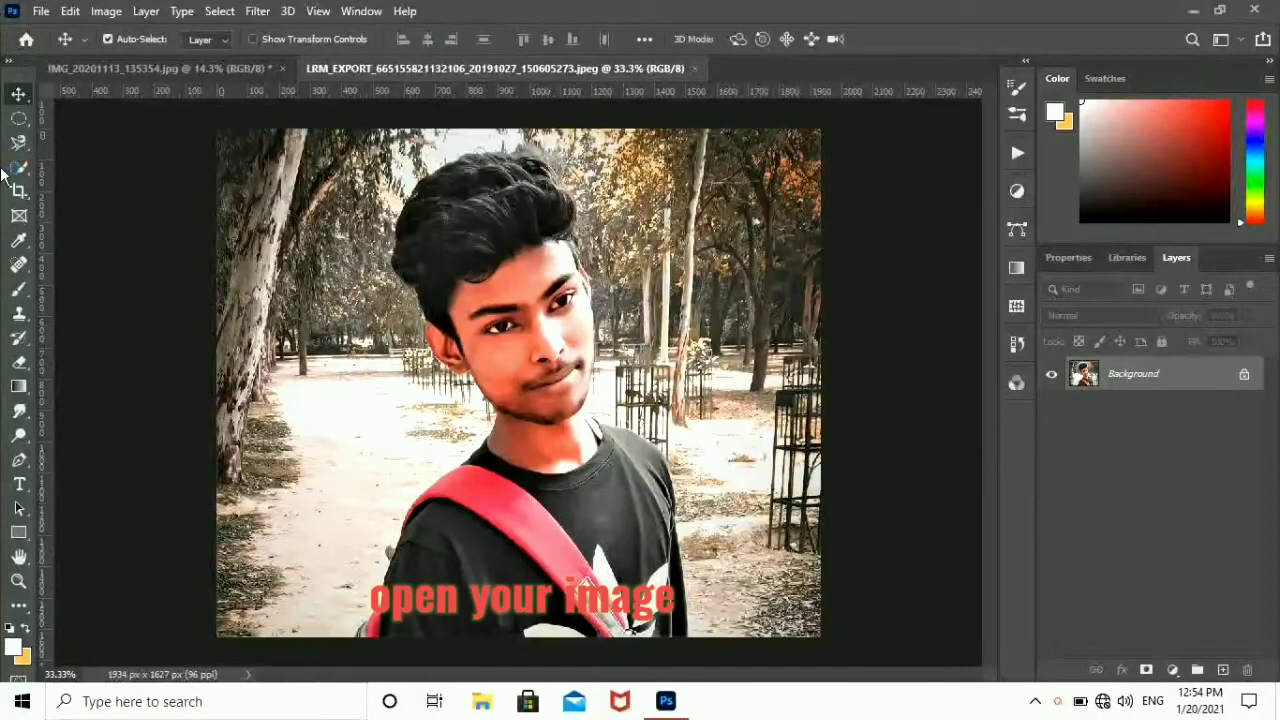
Switch to the Quick Selection tool with the park portrait open.
left_click(18, 168)
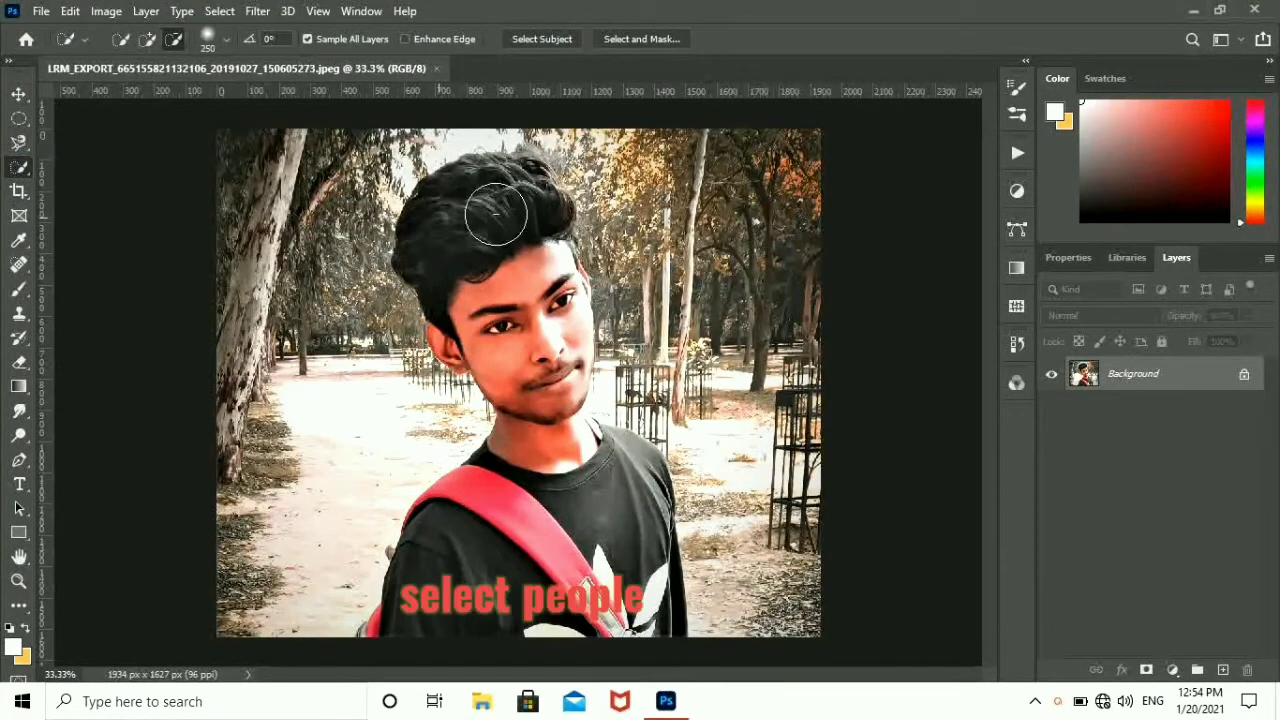
Brush a selection over the man's hair, face, neck and shirt, trimming background beside the hair.
left_click_drag(496, 214, 518, 260)
left_click_drag(424, 212, 516, 194)
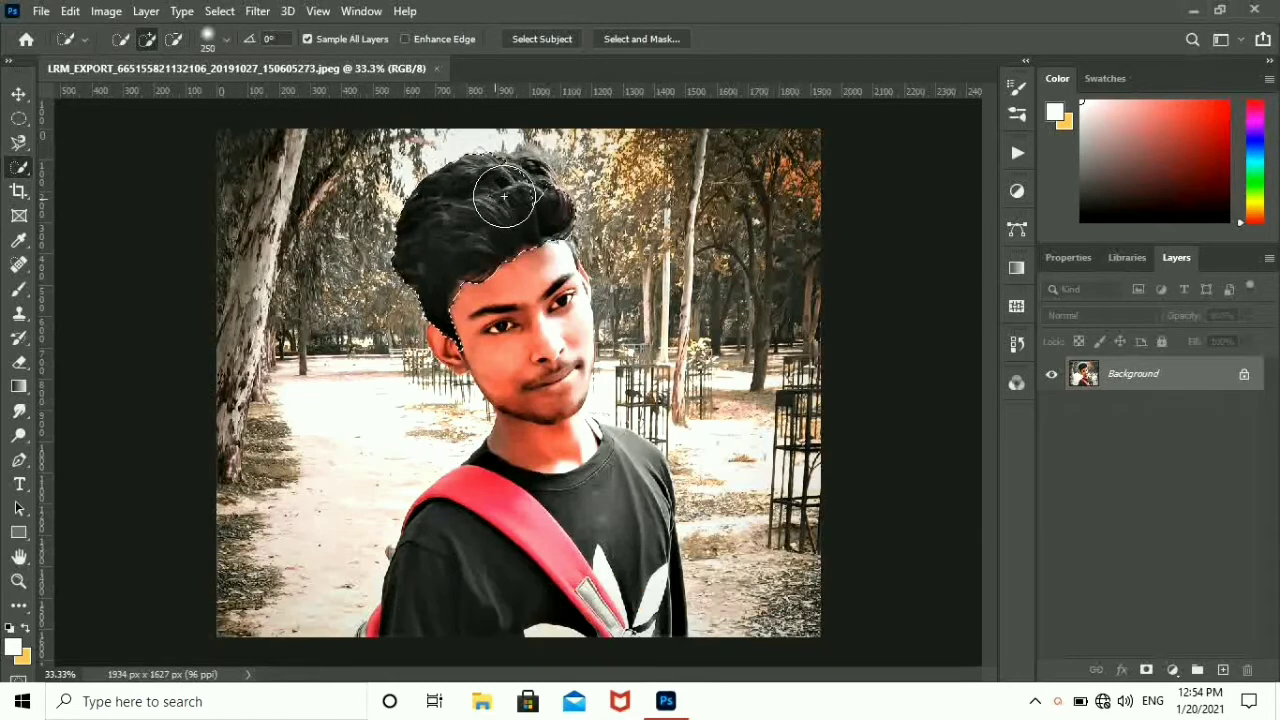
mouse_move(535, 245)
left_mouse_down()
mouse_move(495, 497)
mouse_move(440, 581)
left_mouse_up()
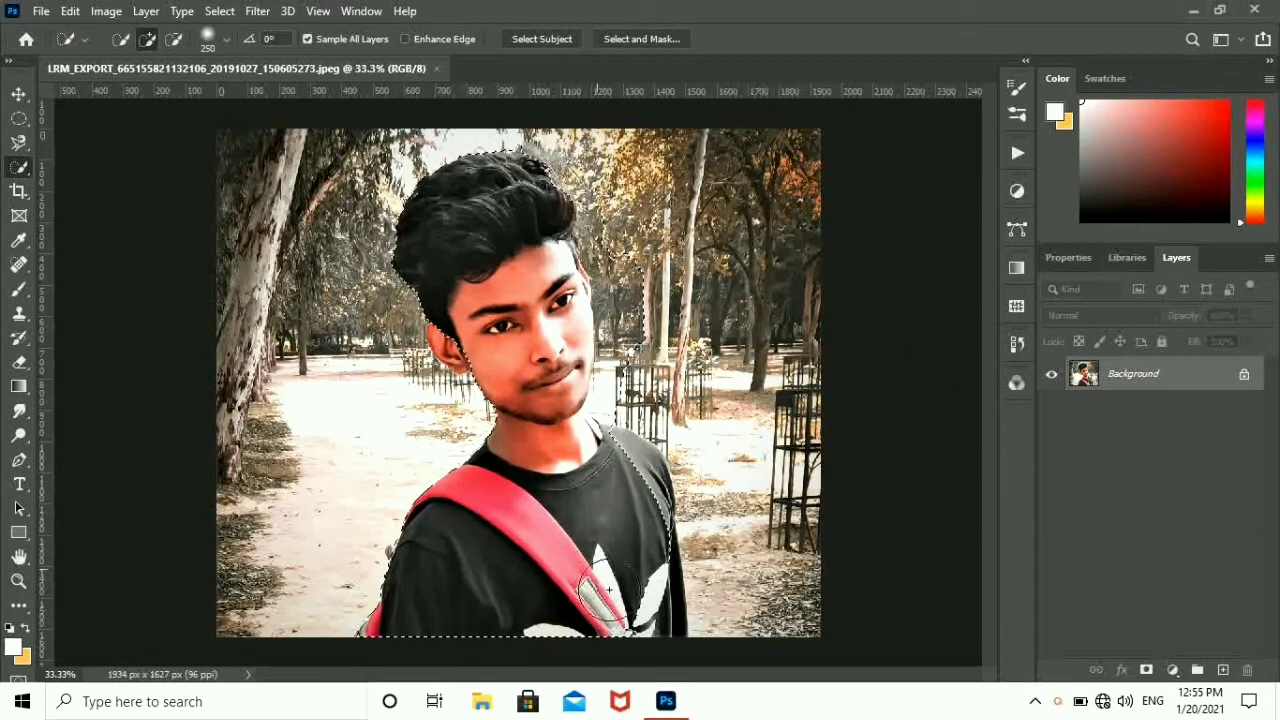
left_click_drag(588, 628, 652, 612)
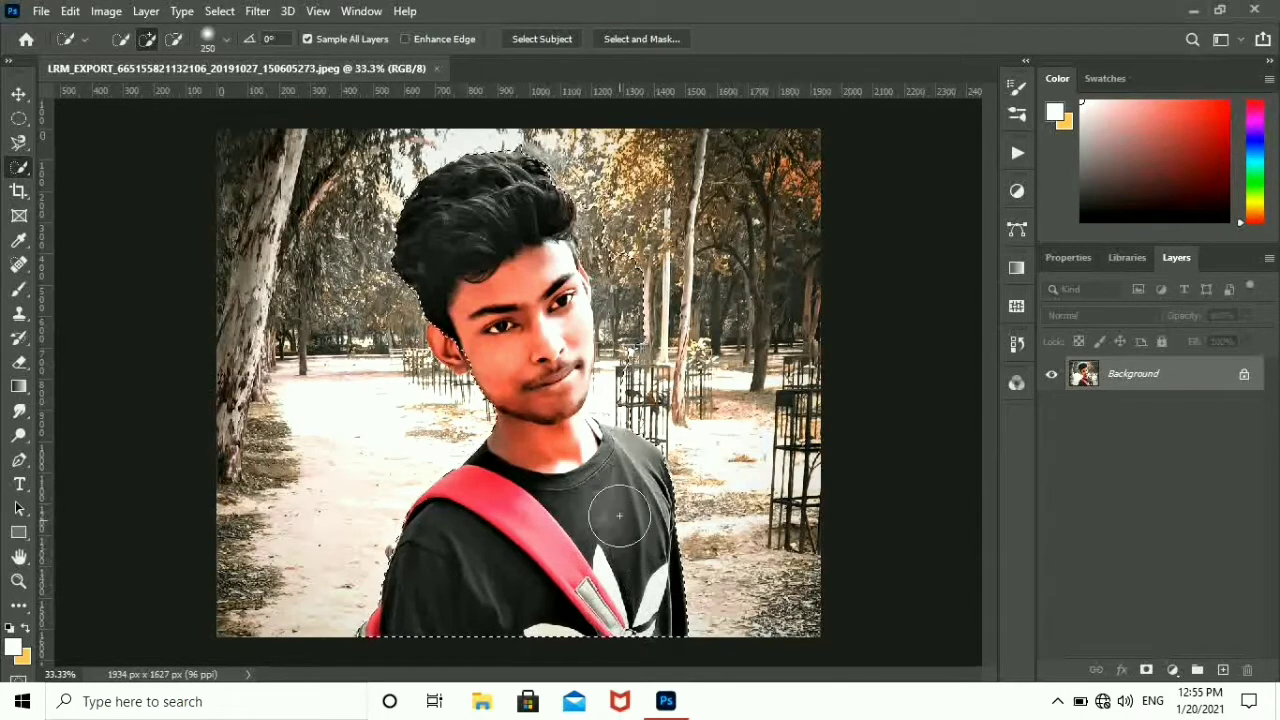
left_click(174, 39)
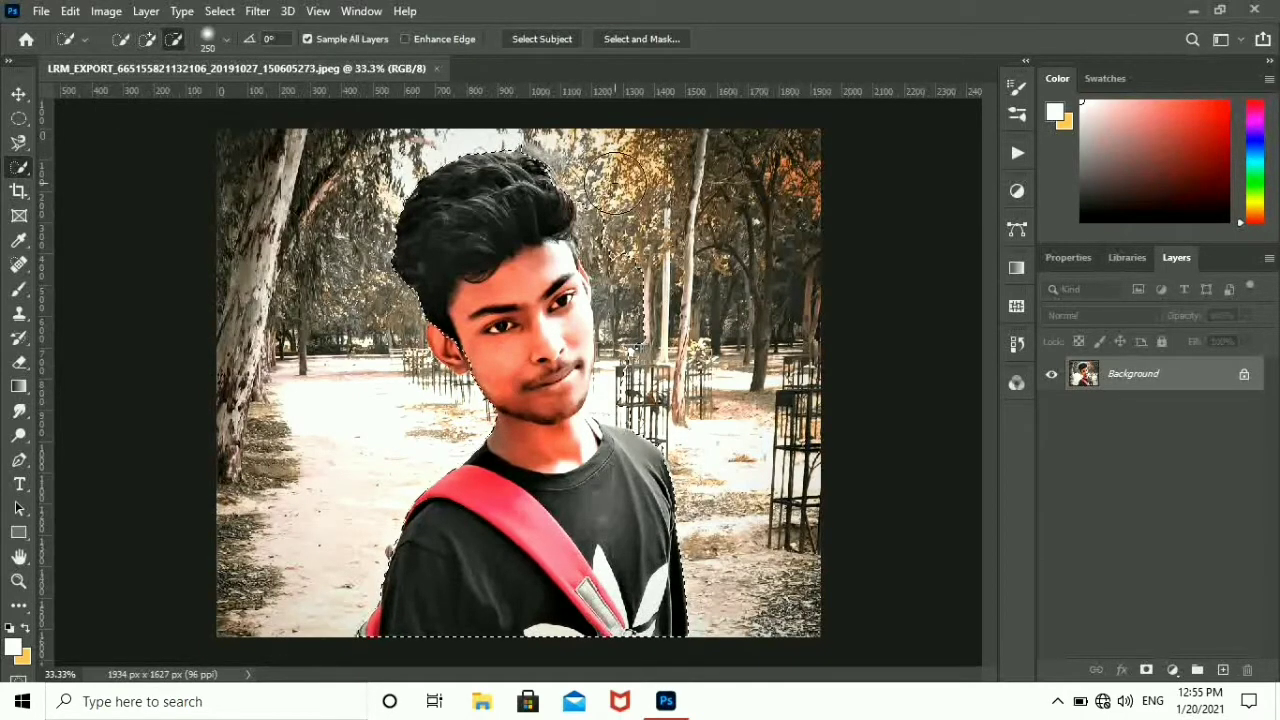
left_click_drag(619, 240, 627, 292)
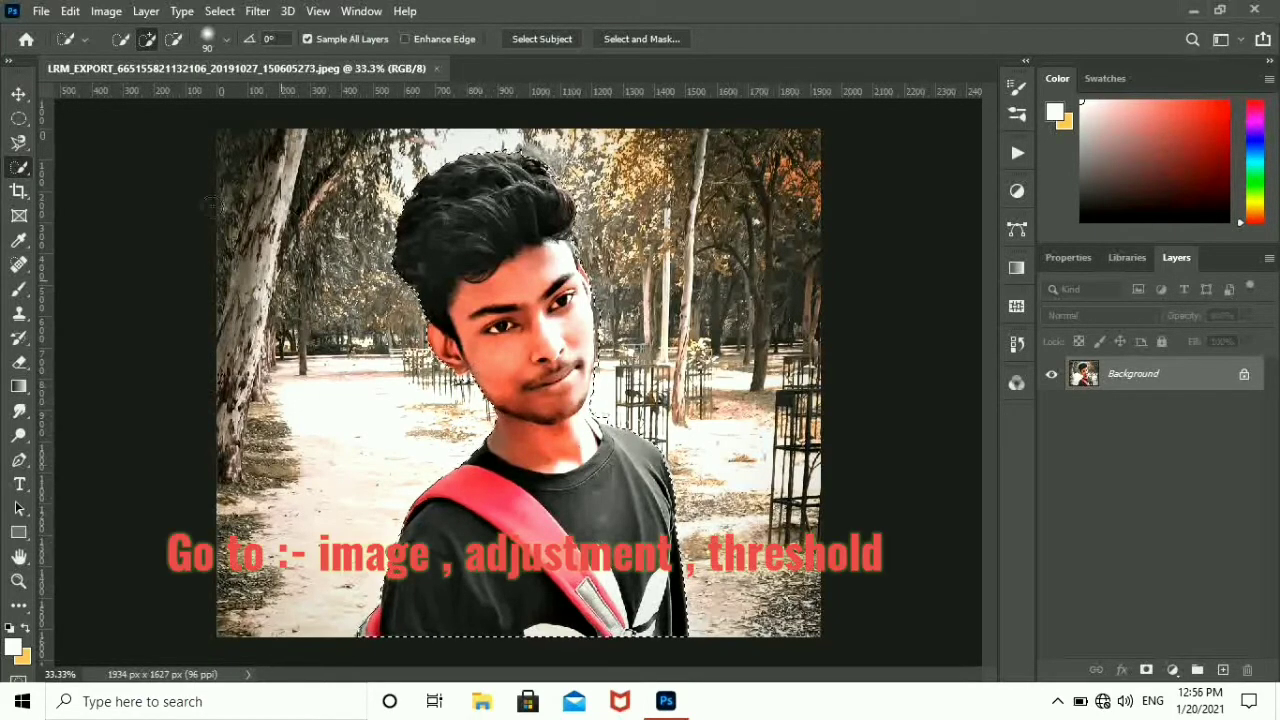
Apply a Threshold adjustment to the selected man with the level lowered to 94.
key("v")
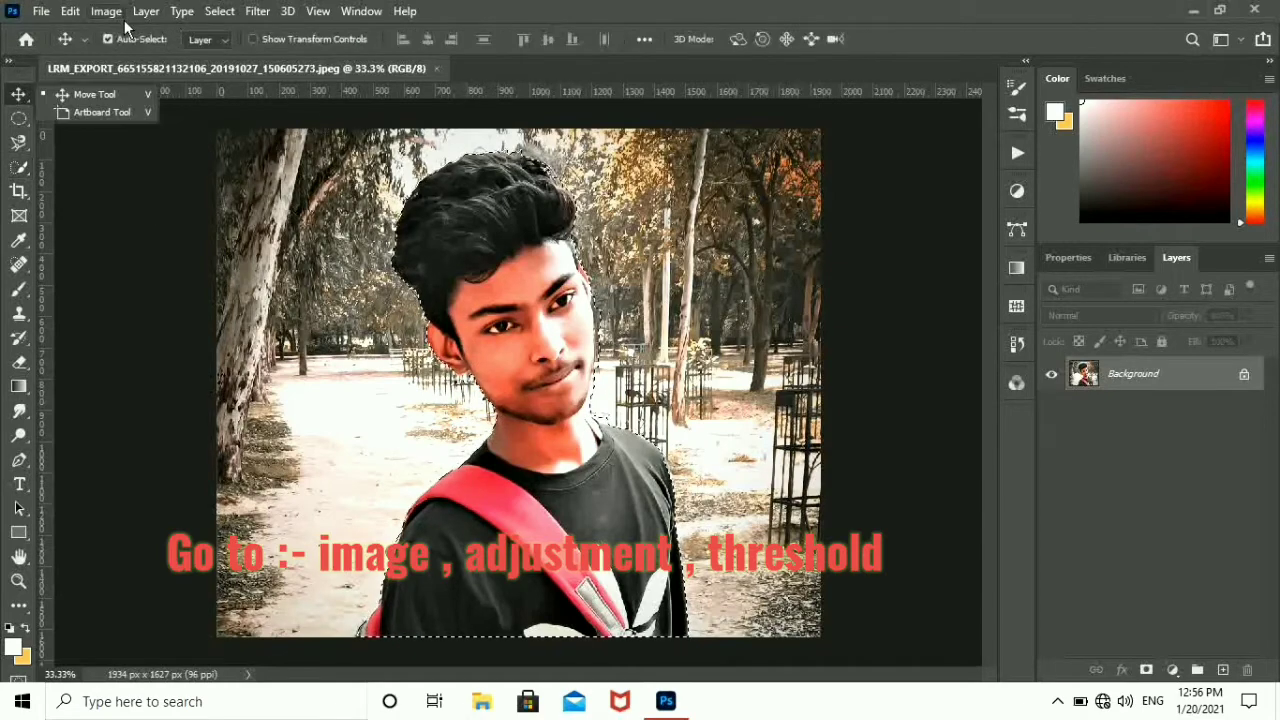
left_click(106, 11)
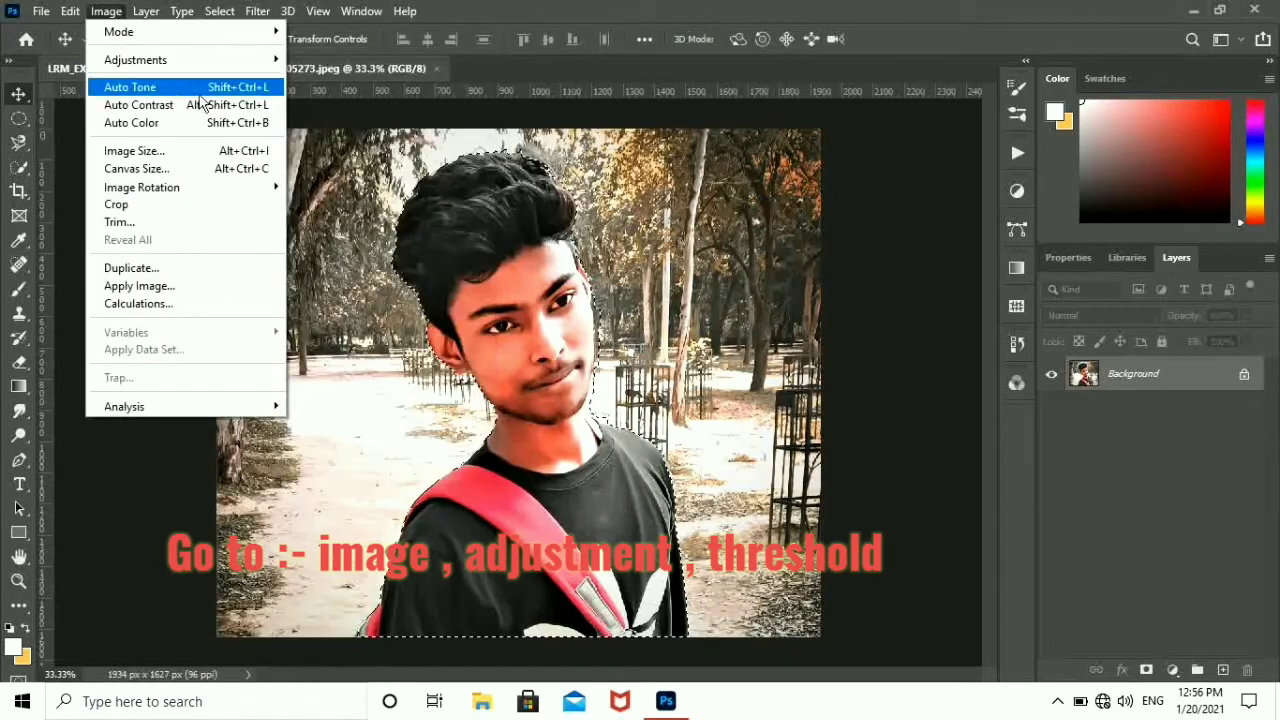
mouse_move(135, 59)
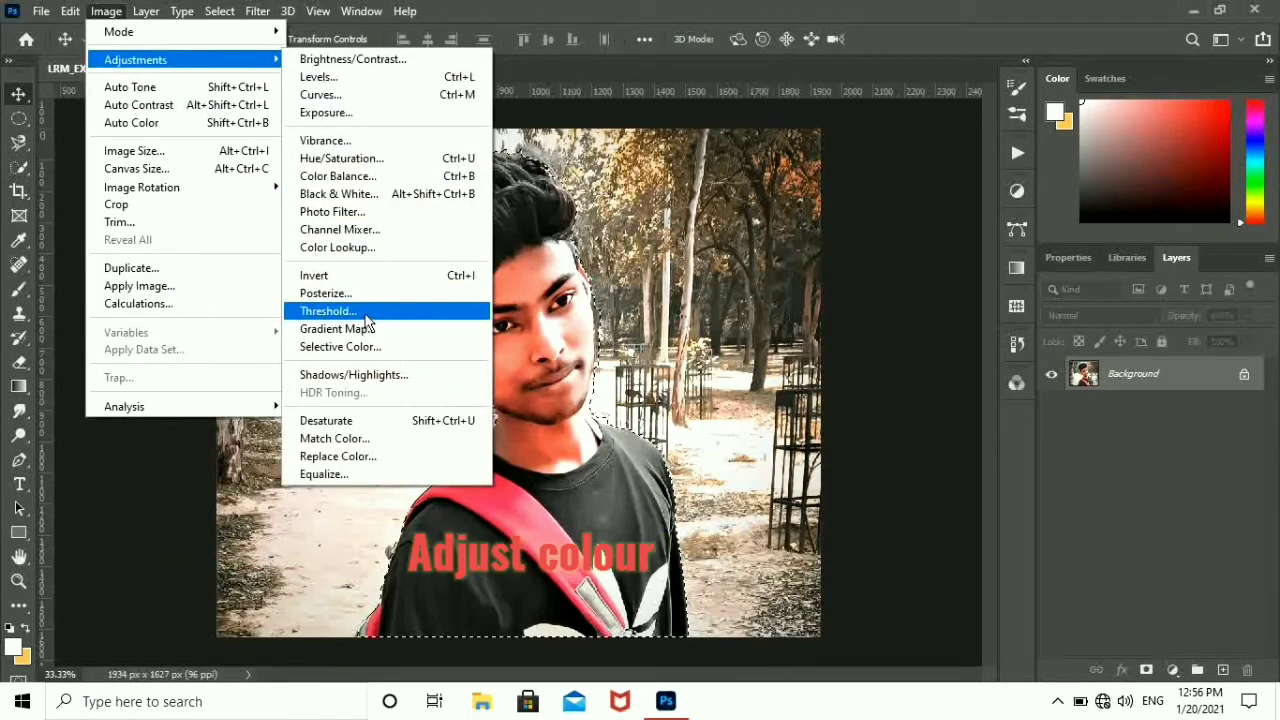
left_click(366, 312)
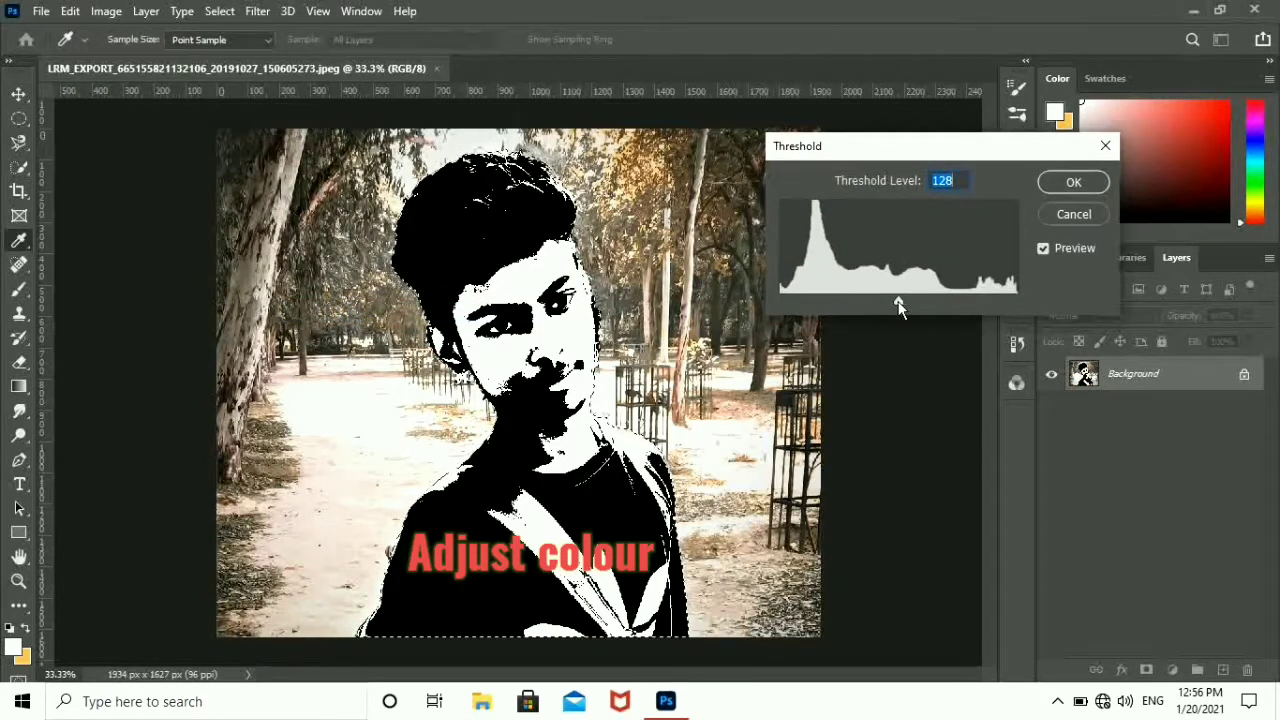
left_click_drag(898, 305, 878, 306)
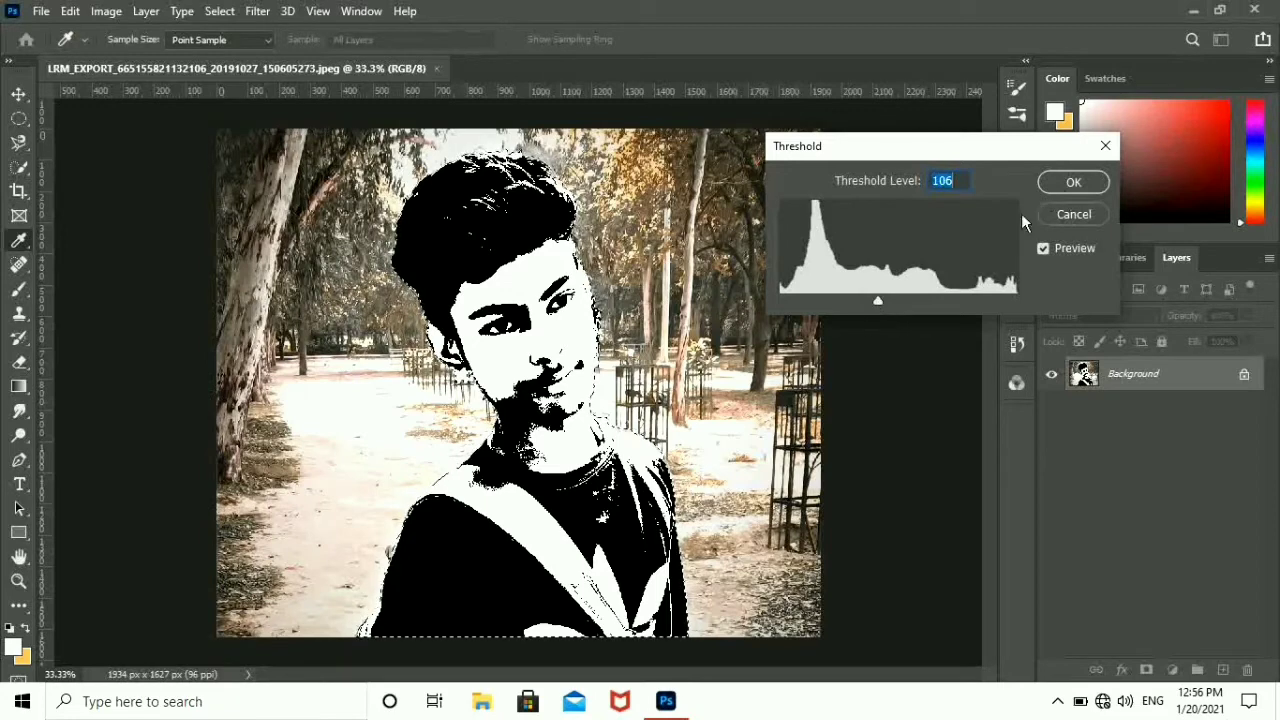
mouse_move(880, 305)
left_mouse_down()
mouse_move(946, 303)
mouse_move(868, 307)
left_mouse_up()
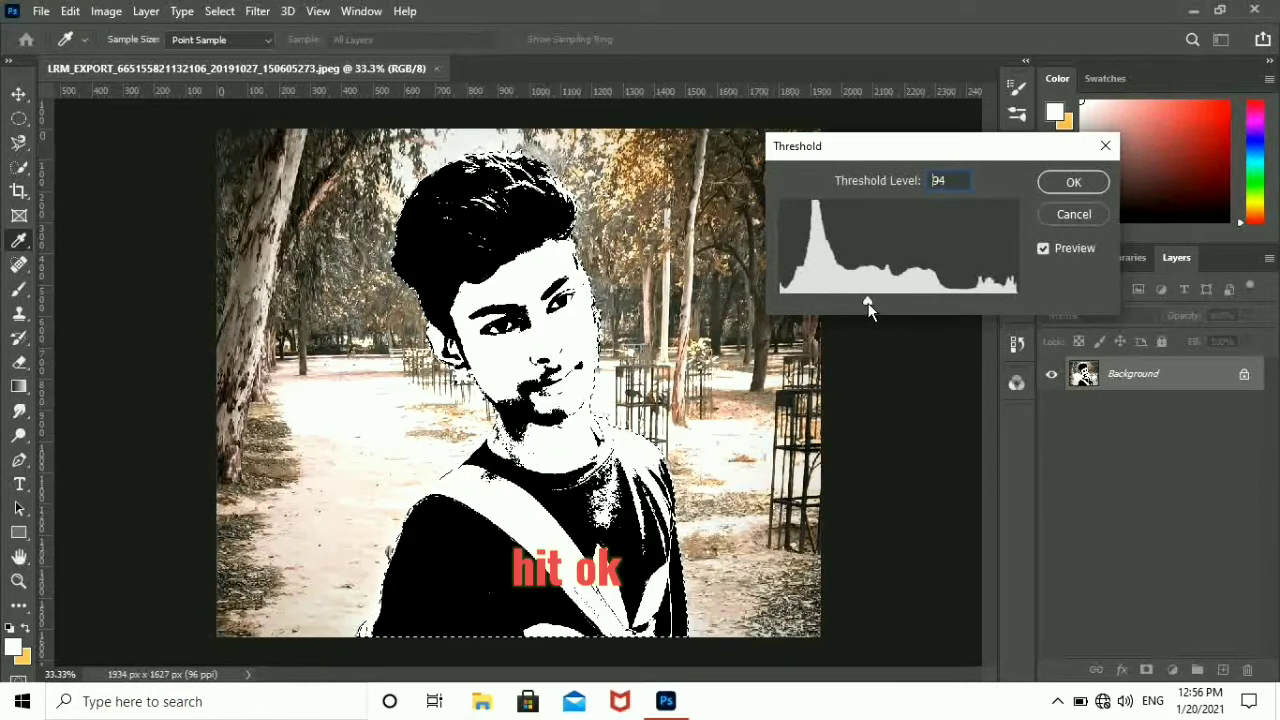
Commit the threshold, then Color Range-select the portrait's black areas at fuzziness 40.
left_click(1072, 183)
key("v")
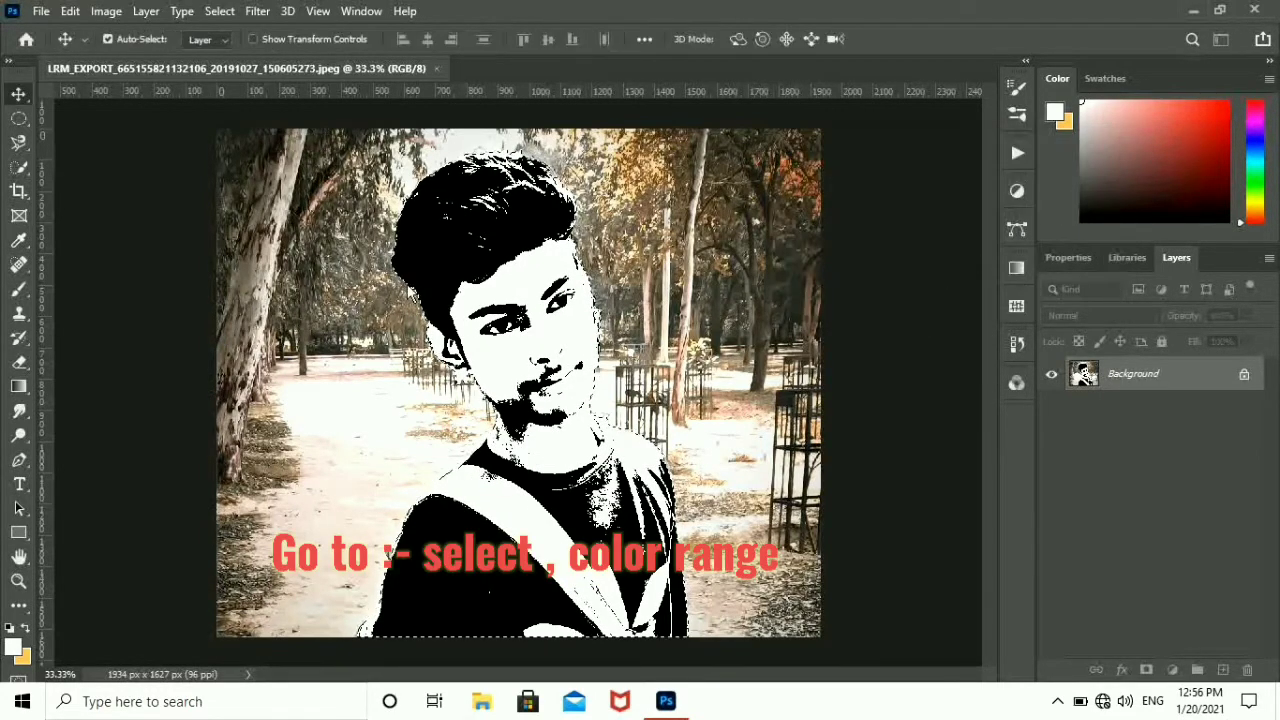
left_click(219, 11)
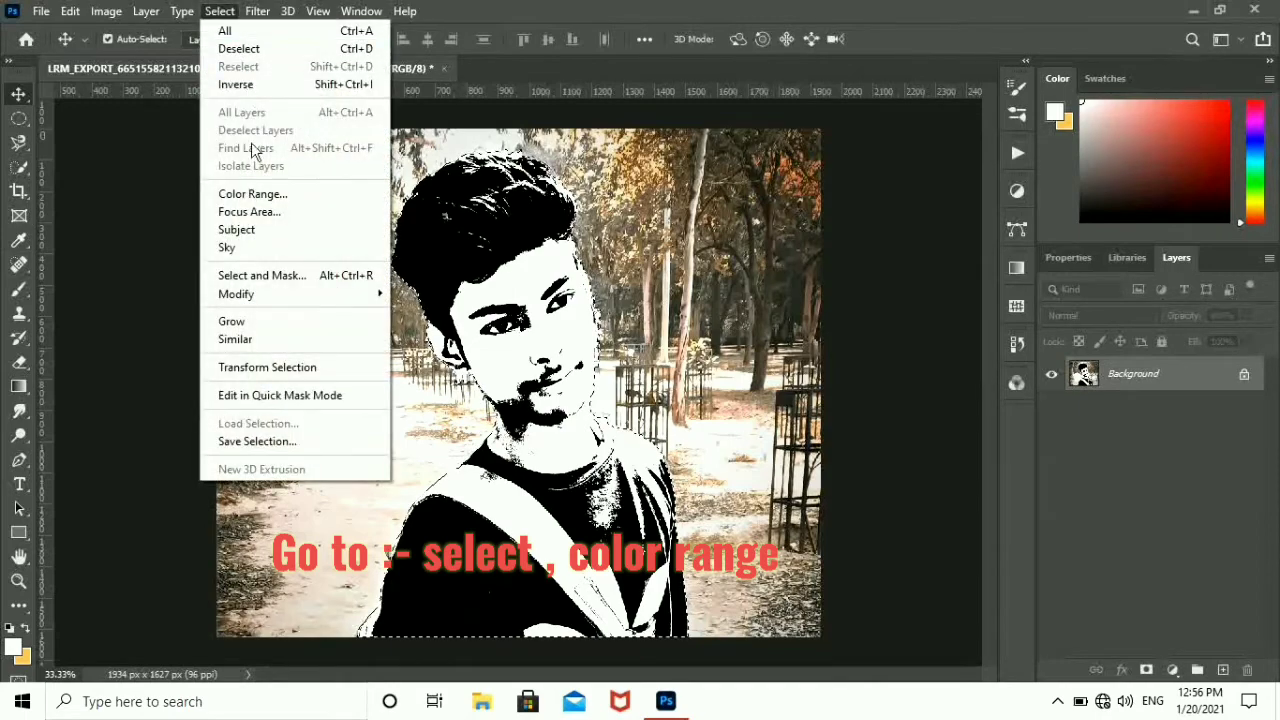
left_click(252, 193)
left_click_drag(580, 44, 840, 78)
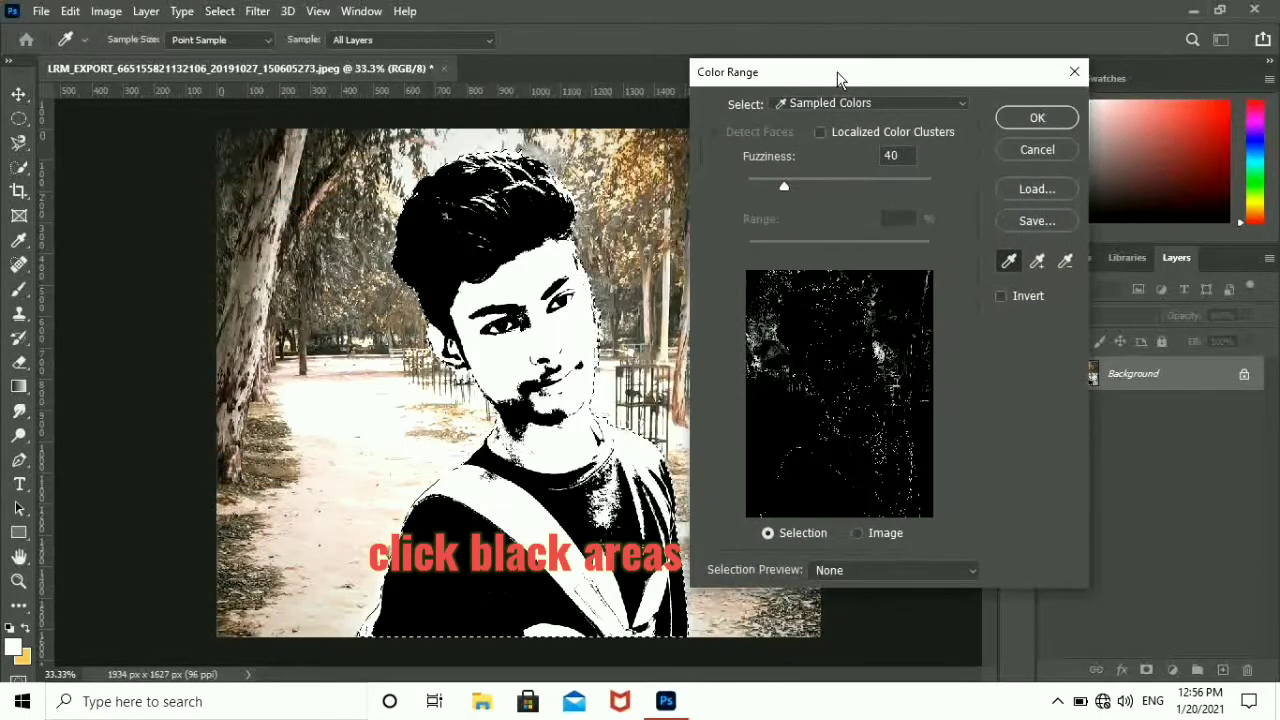
left_click(480, 200)
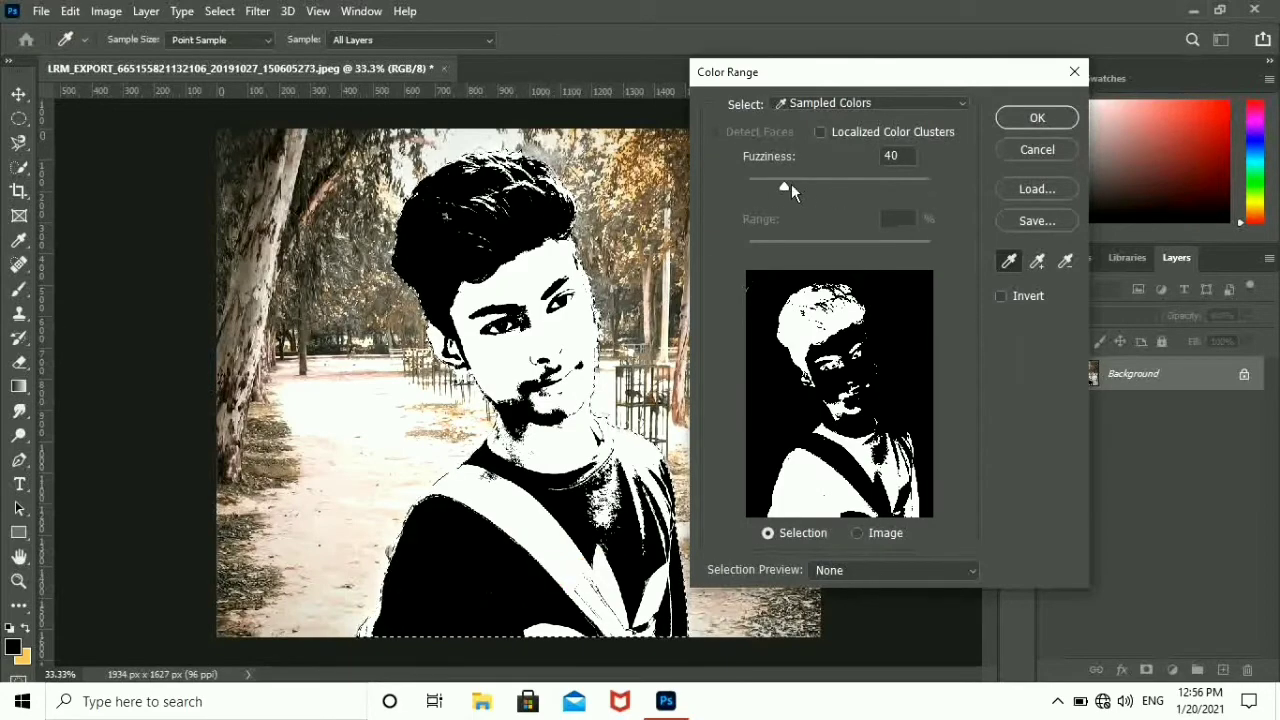
left_click(1010, 118)
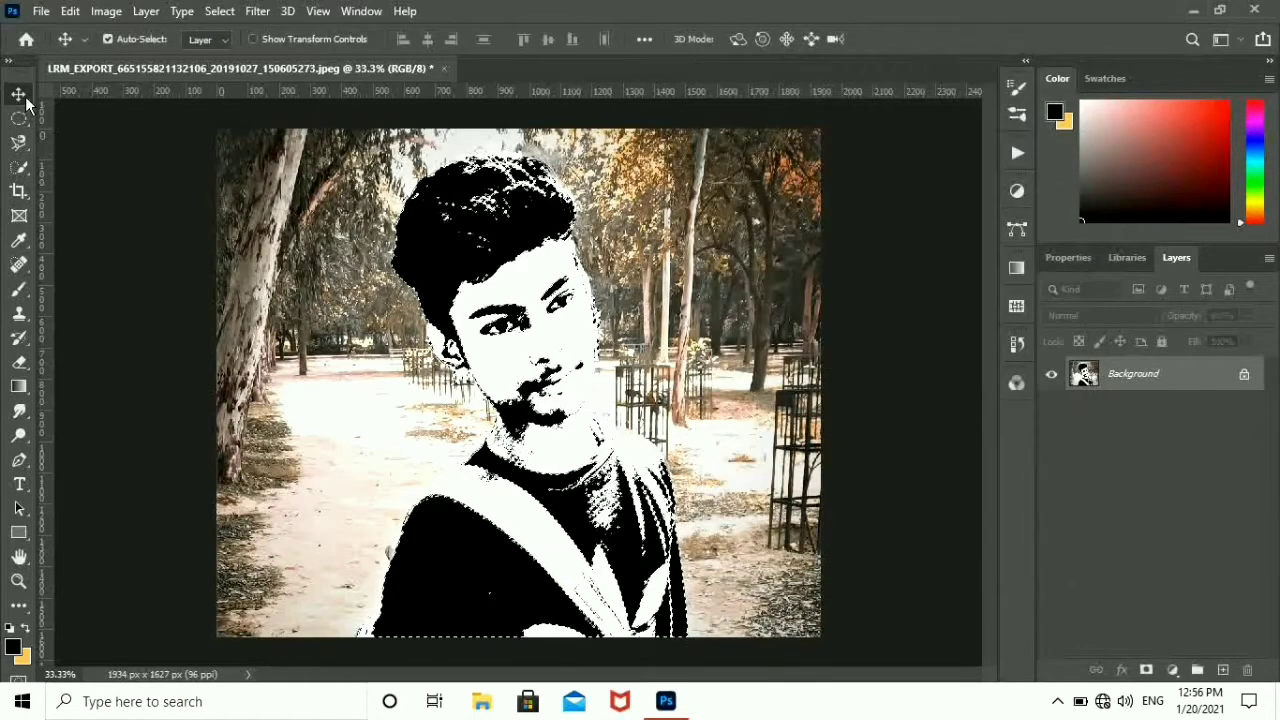
Create a 16 × 9 inch, 300 ppi document and drag the black portrait areas in, centred.
left_click(41, 11)
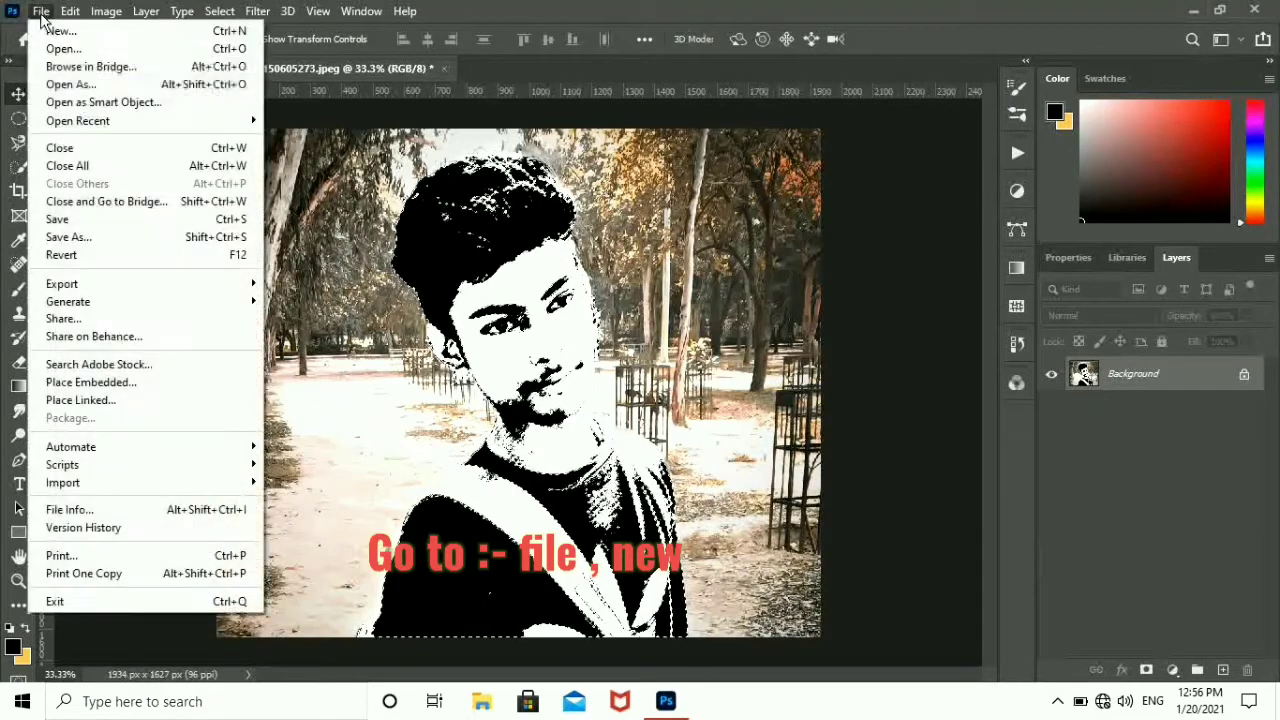
left_click(60, 31)
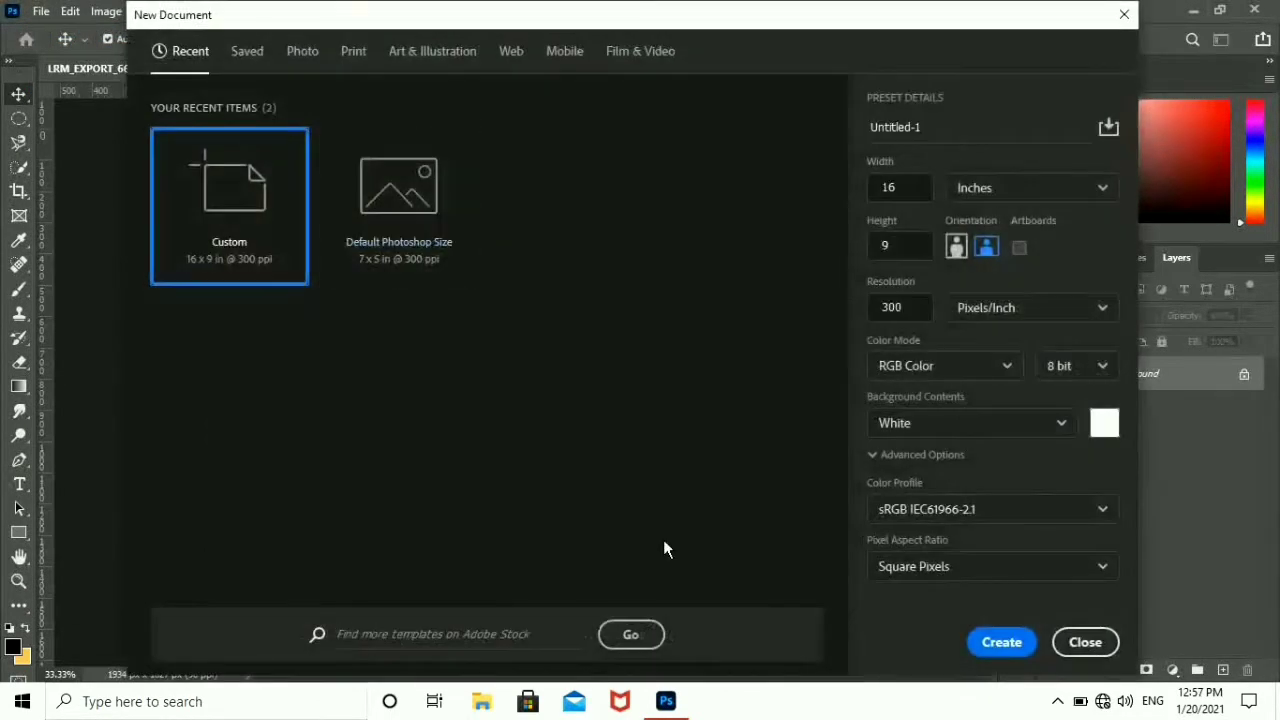
left_click(1002, 643)
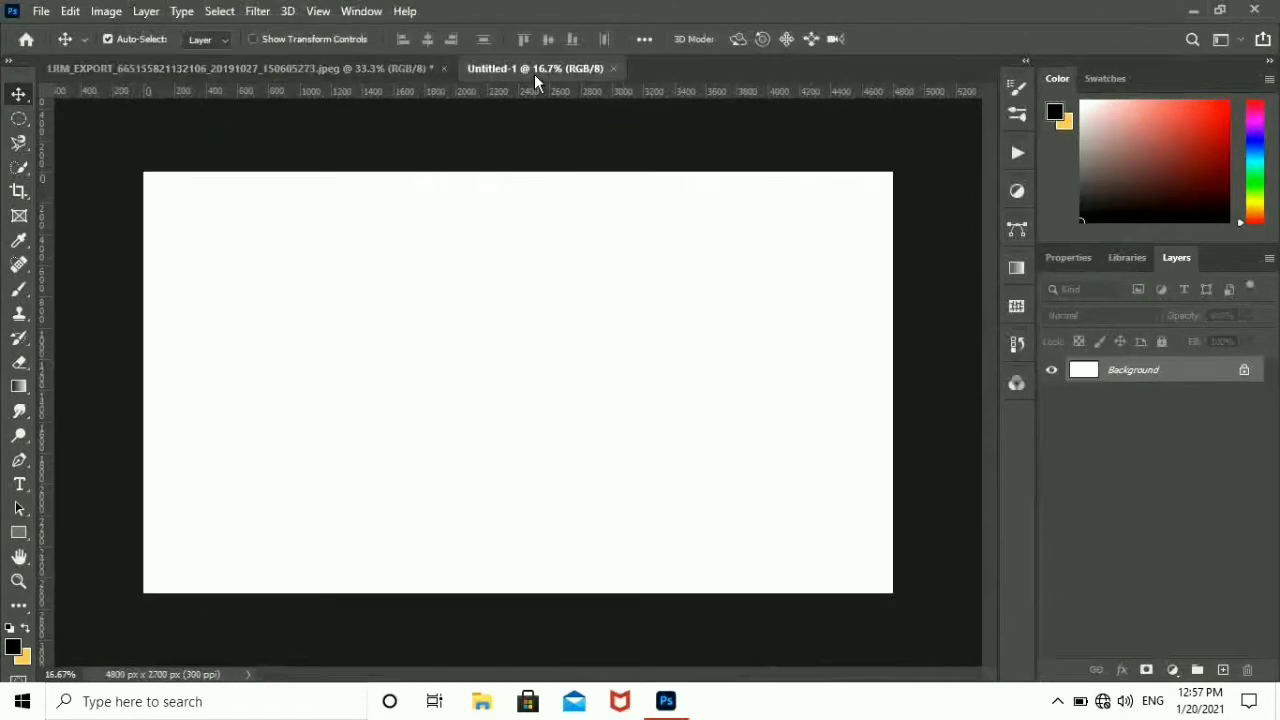
left_click_drag(535, 68, 606, 140)
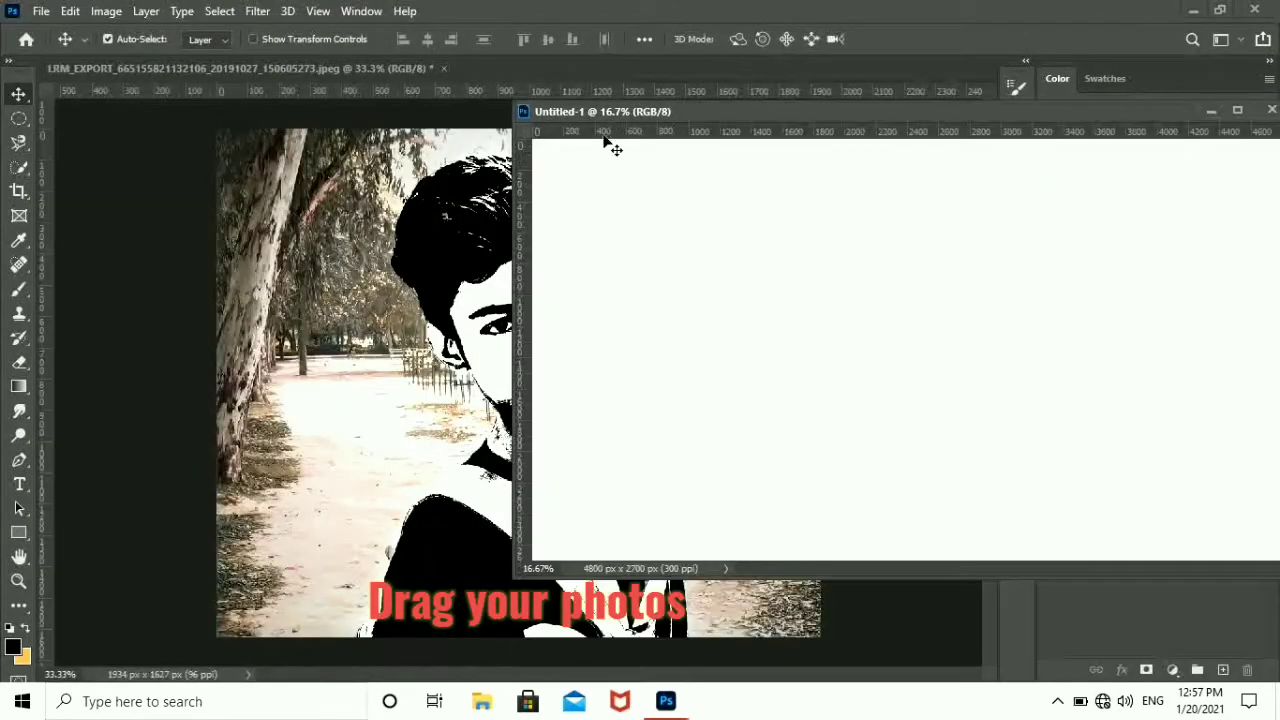
left_click_drag(456, 262, 592, 287)
mouse_move(867, 119)
left_mouse_down()
mouse_move(756, 89)
mouse_move(752, 68)
left_mouse_up()
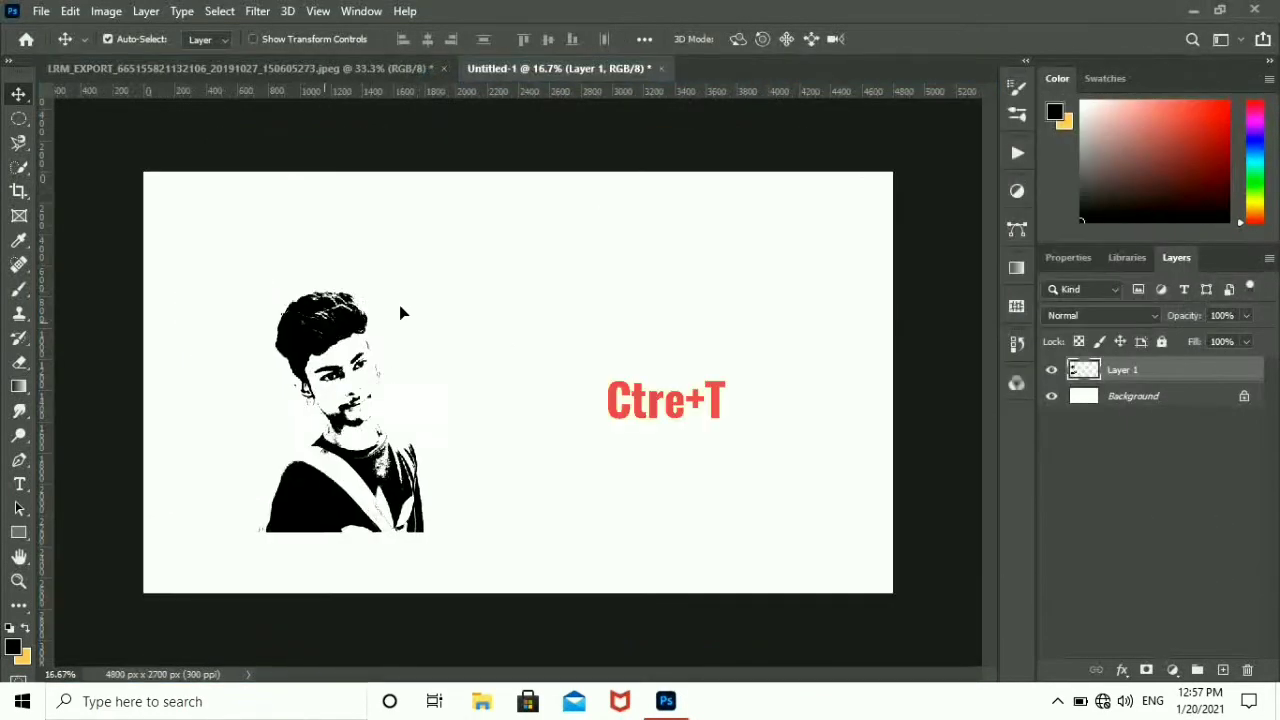
left_click_drag(278, 320, 490, 325)
Scale the portrait layer up to about 174% to fill the canvas height.
key("ctrl+t")
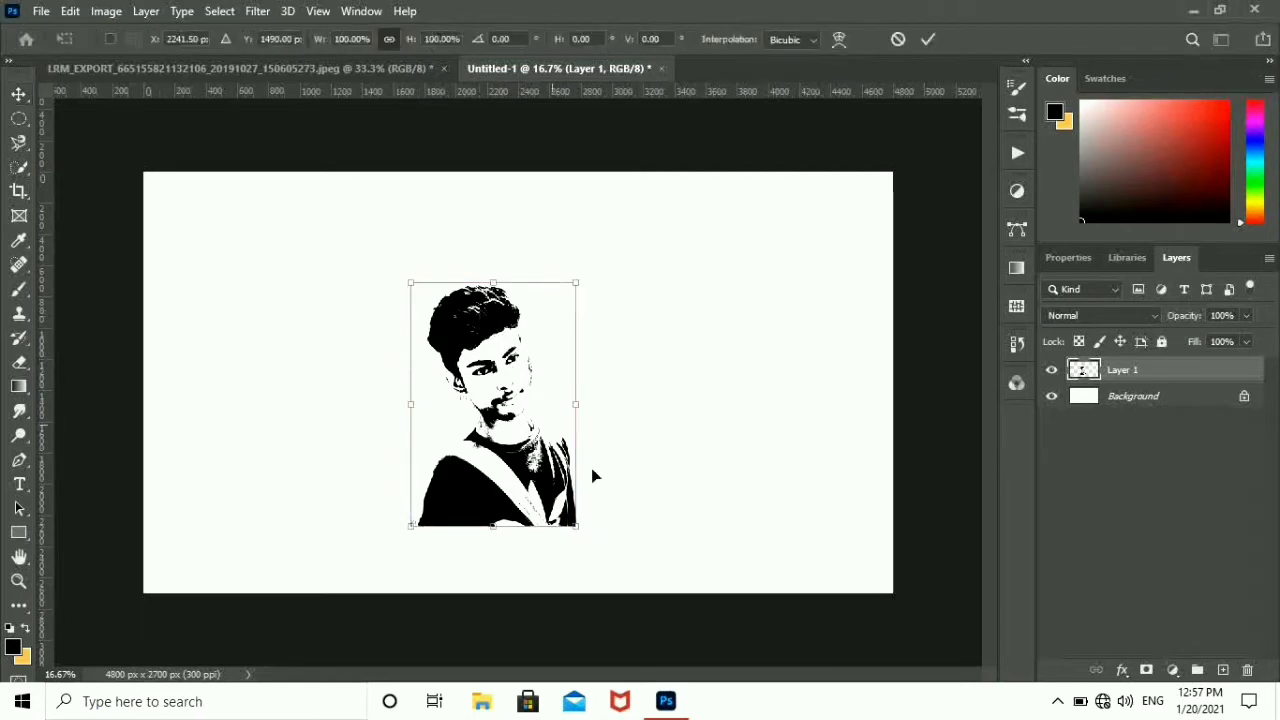
left_click_drag(578, 527, 622, 594)
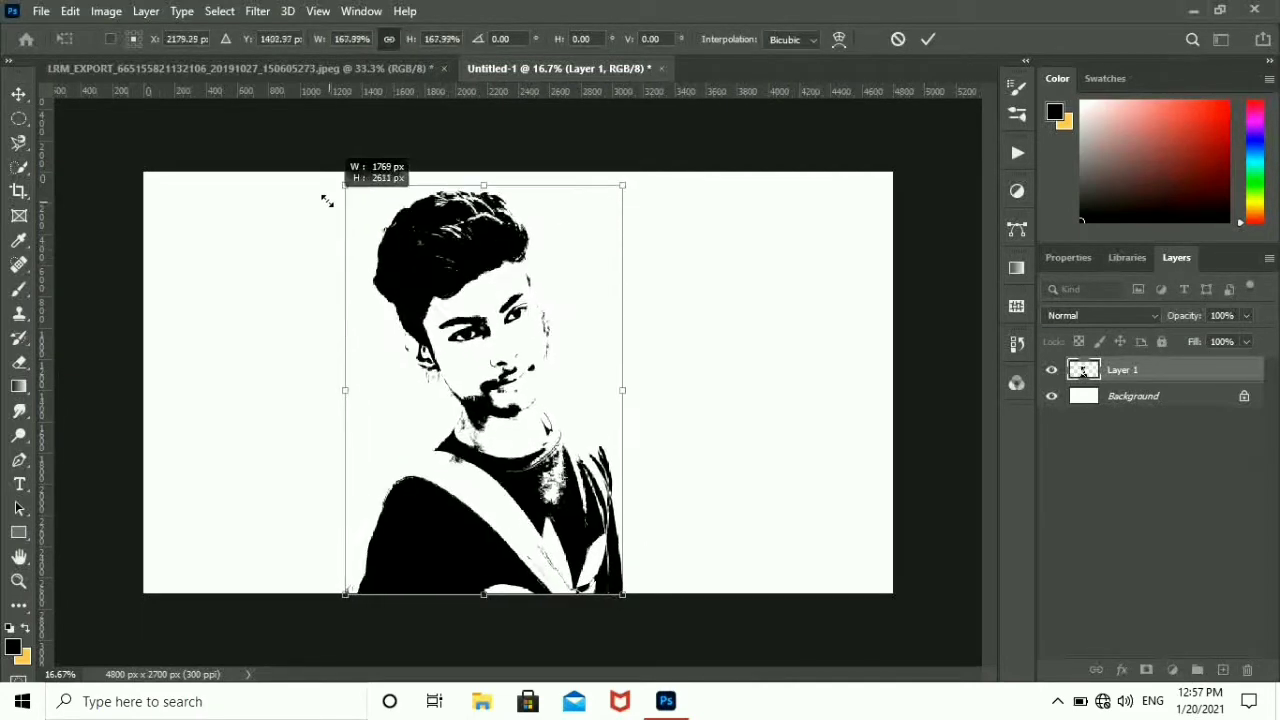
left_click_drag(410, 285, 333, 173)
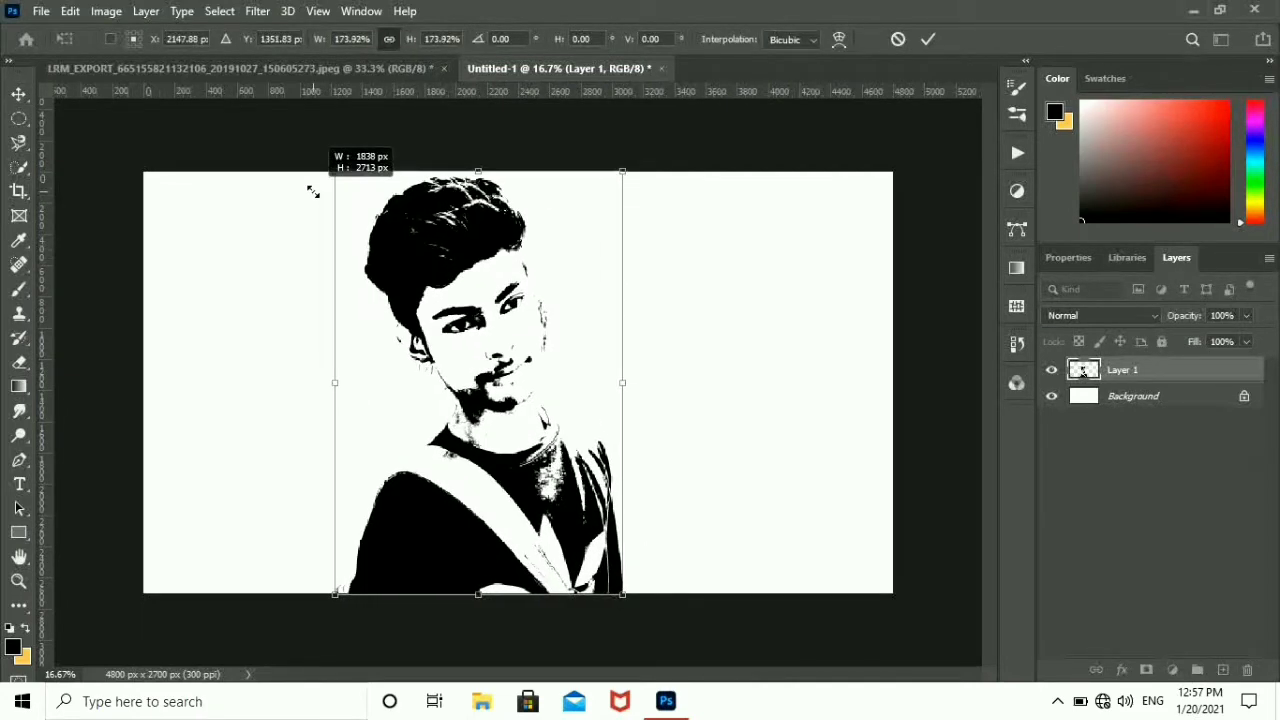
left_click(920, 52)
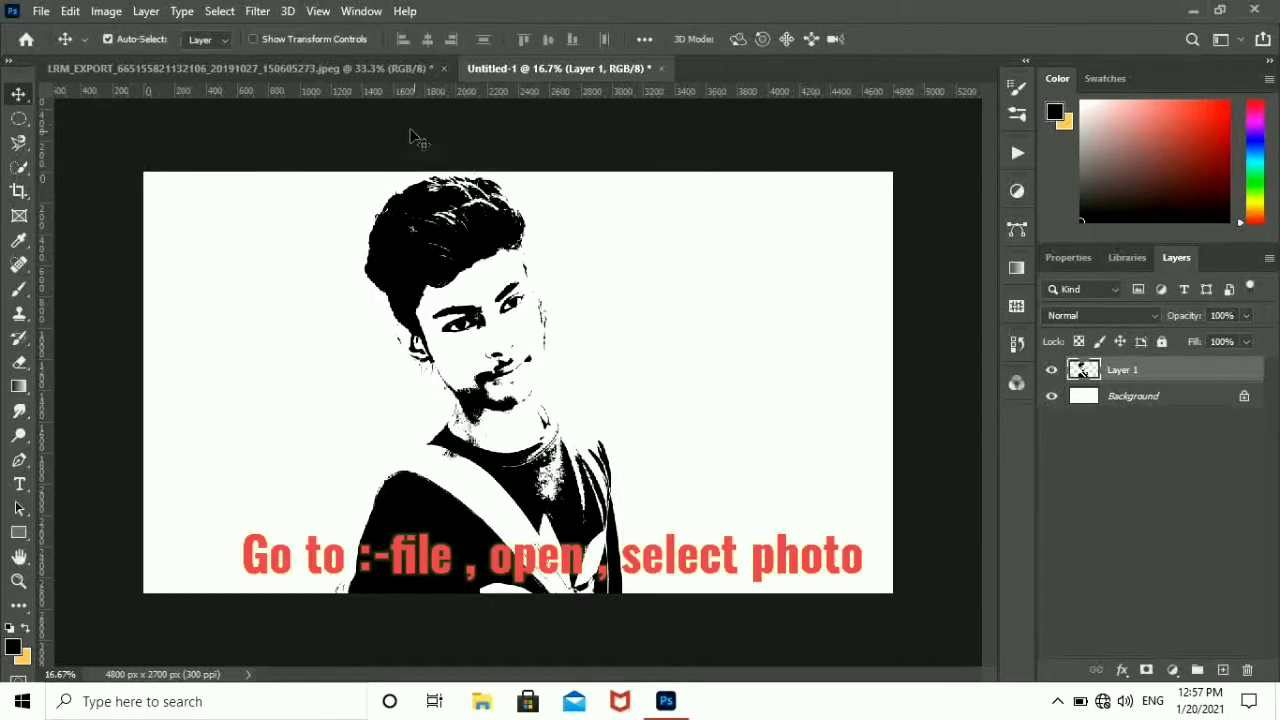
Browse to the downlod folder on the D: drive and choose images (6).jpeg.
left_click(39, 11)
left_click(70, 50)
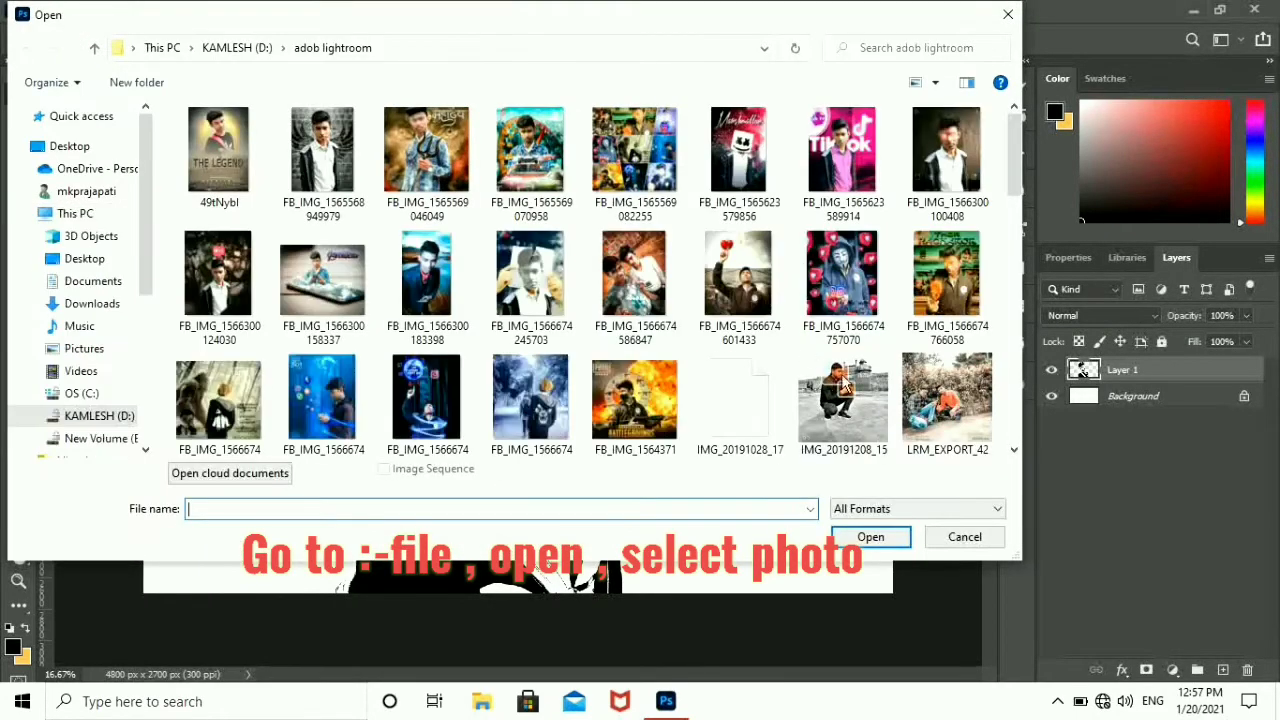
key("alt+Up")
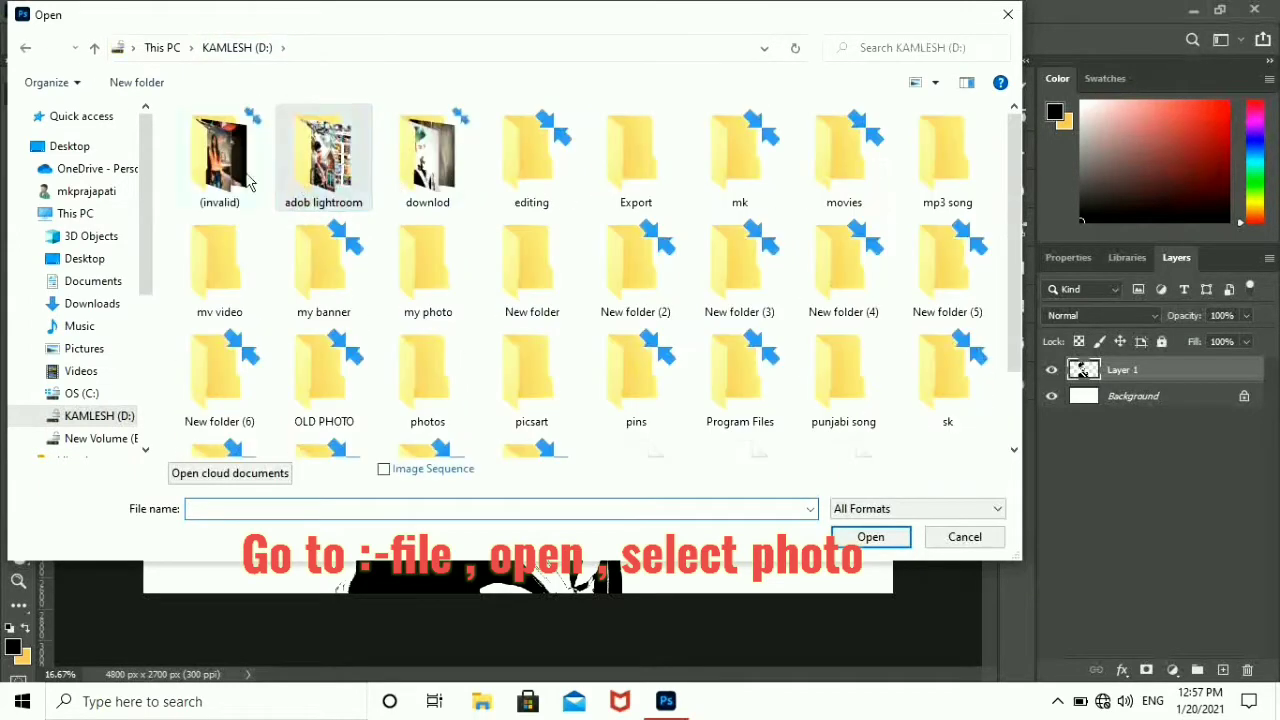
double_click(428, 150)
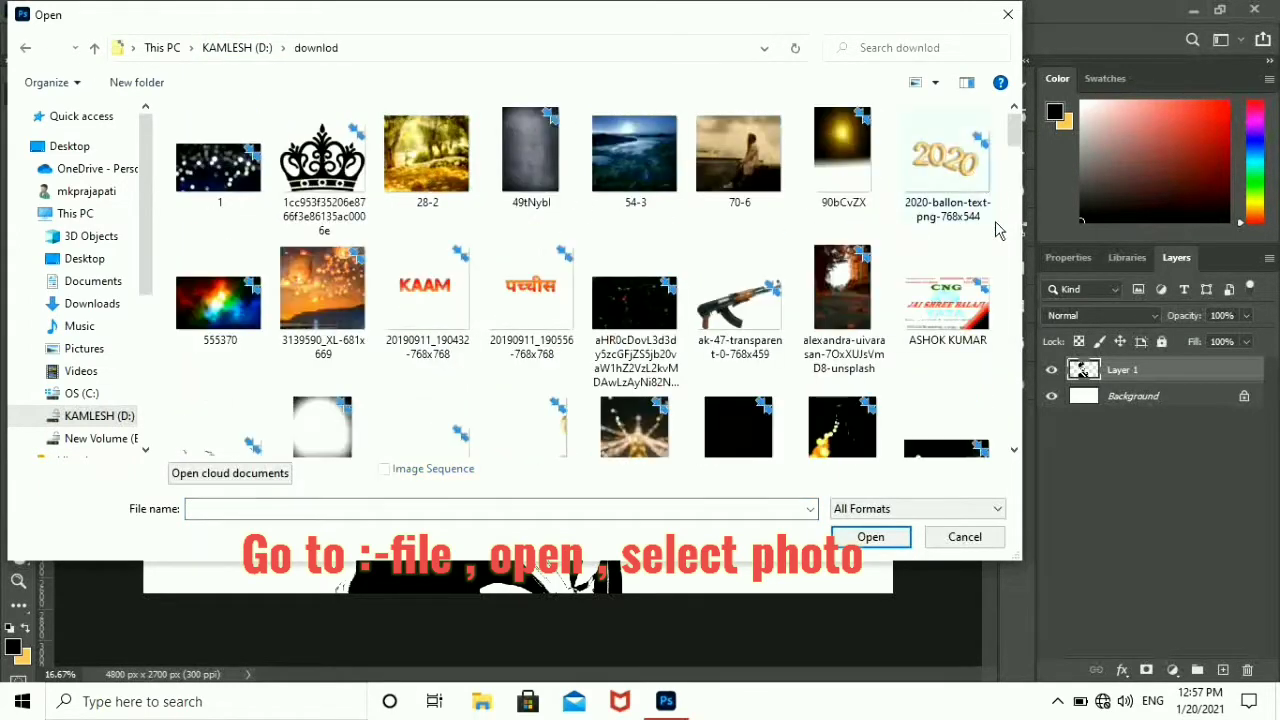
left_click_drag(1014, 140, 995, 262)
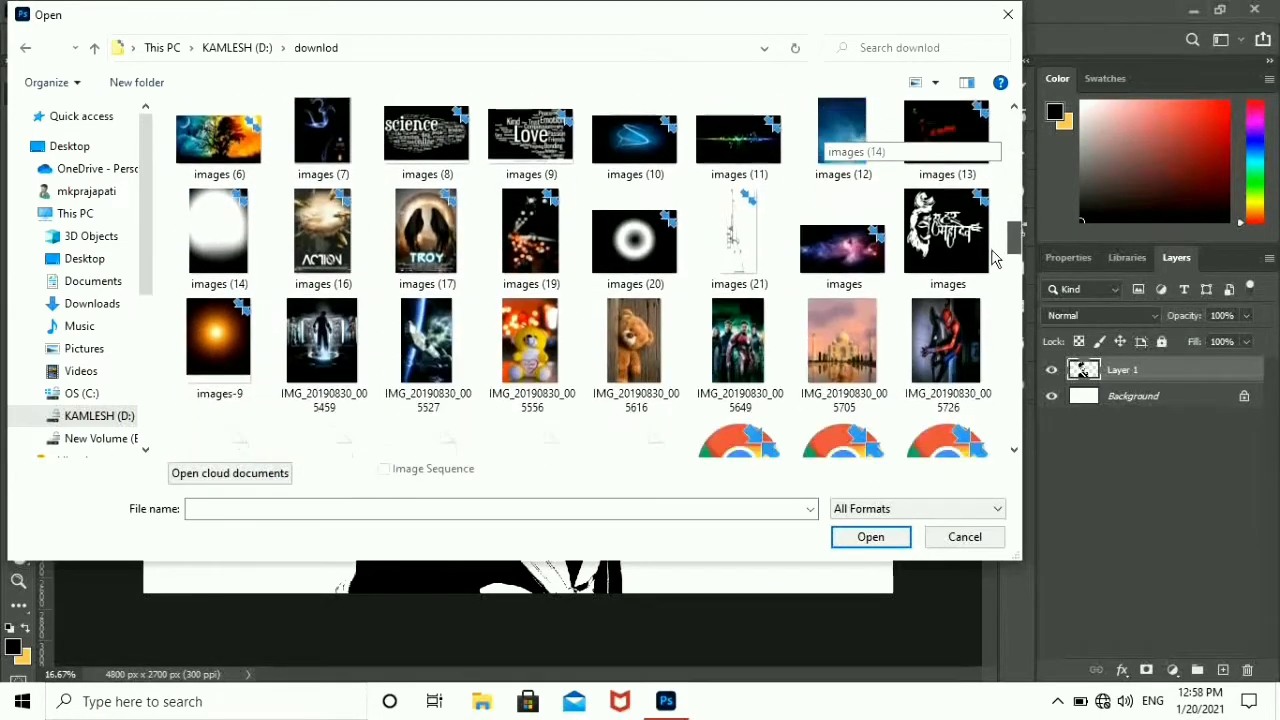
left_click(990, 250)
scroll(1015, 240, "up", 1)
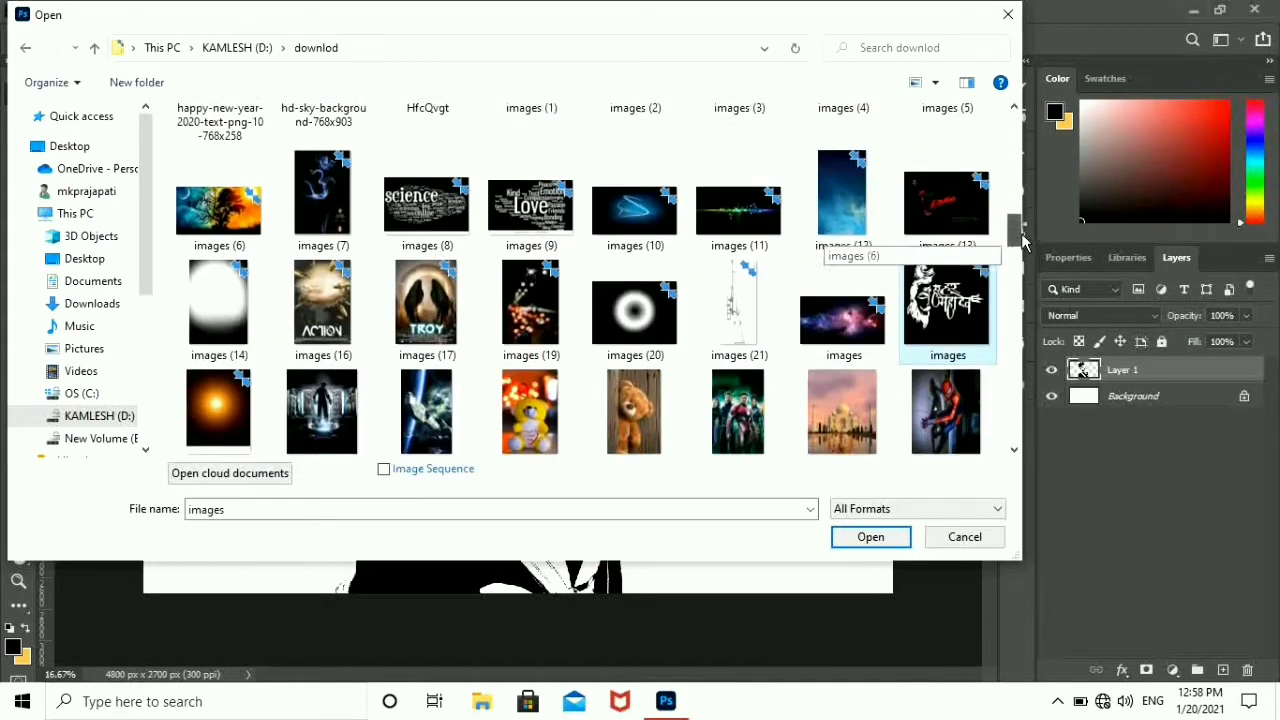
left_click(218, 215)
Open the landscape, unlock its Background and drag it into the Untitled-1 document.
left_click(846, 533)
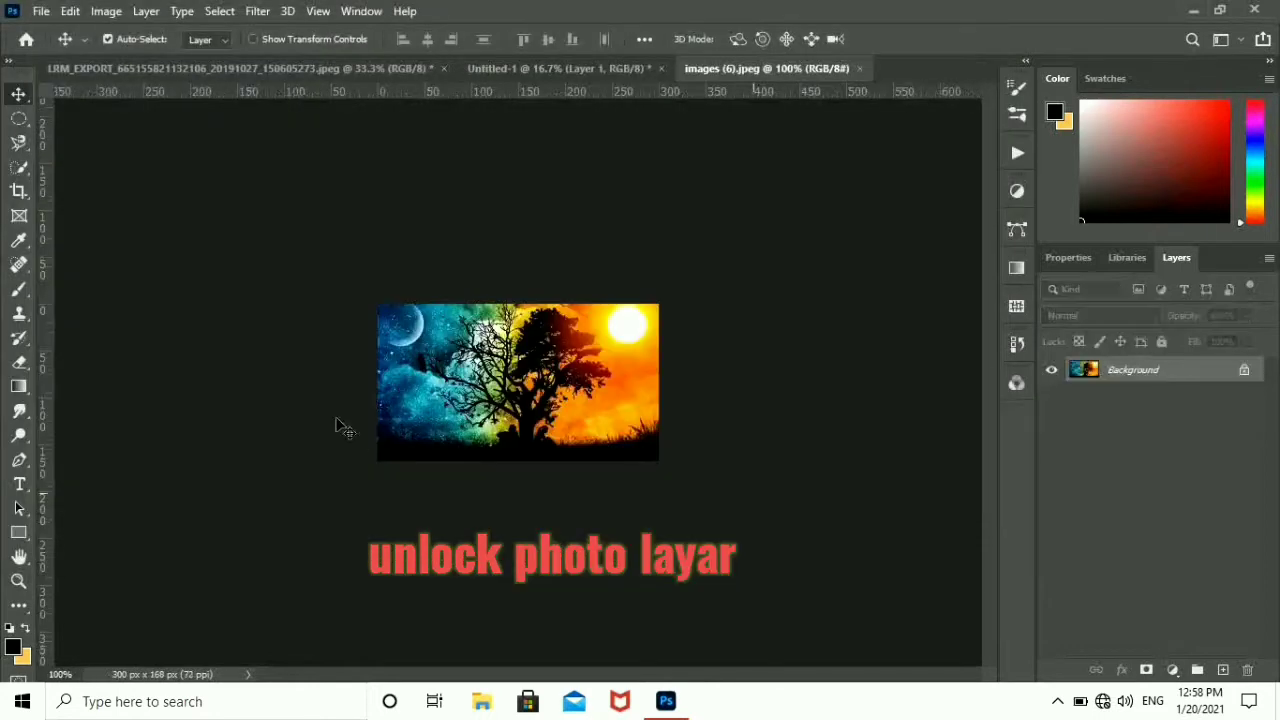
left_click(1244, 370)
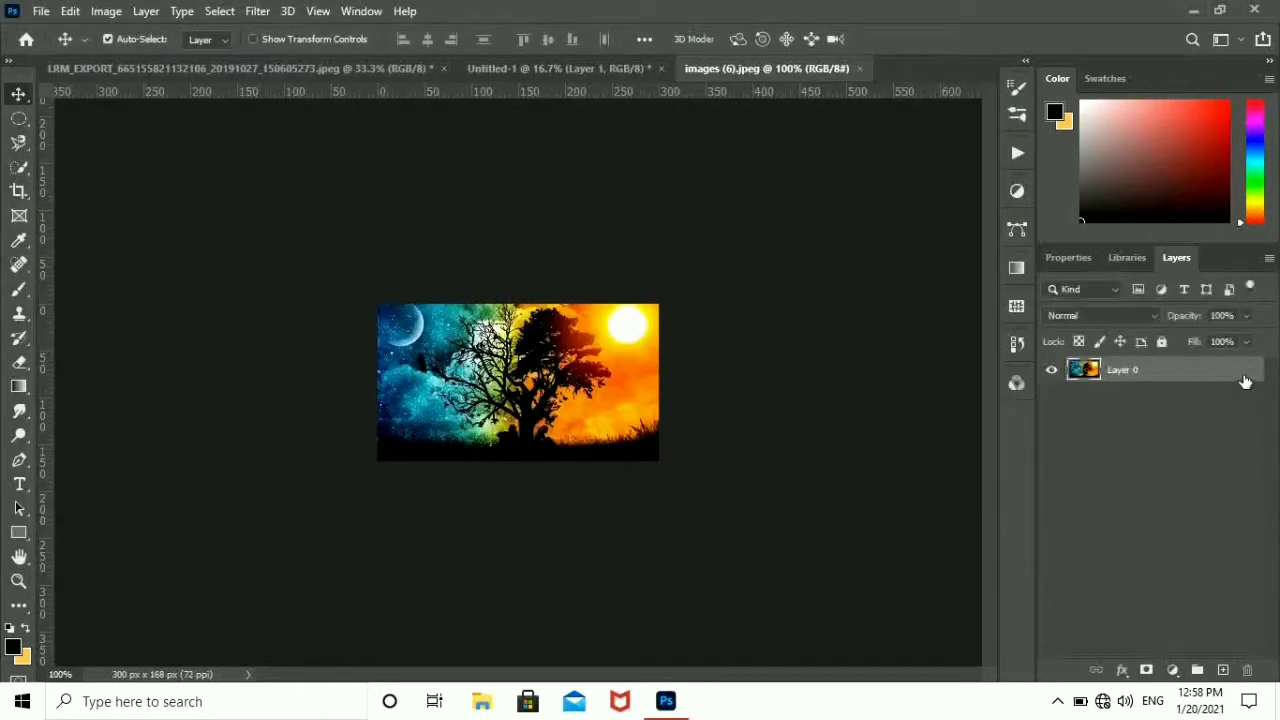
mouse_move(518, 382)
left_mouse_down()
mouse_move(546, 68)
mouse_move(485, 387)
mouse_move(829, 543)
left_mouse_up()
Scale and position the landscape photo to cover the whole canvas.
key("ctrl+t")
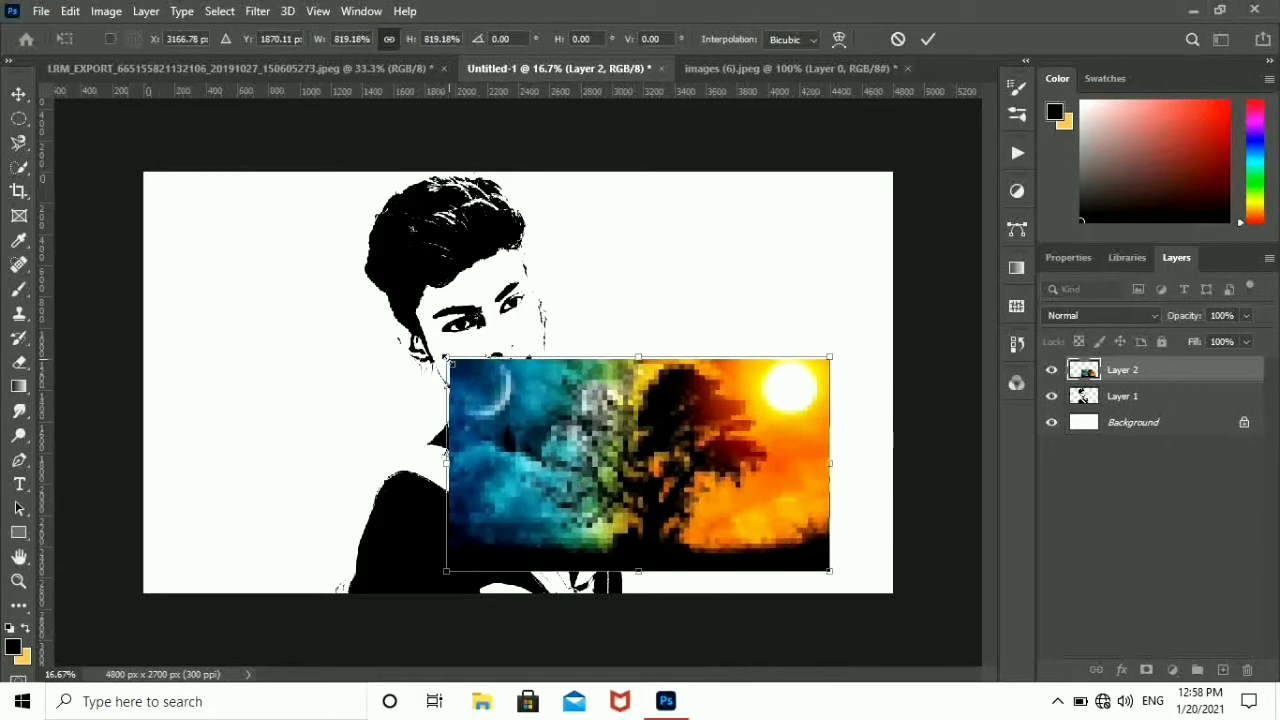
left_click_drag(449, 357, 52, 128)
left_click_drag(664, 441, 767, 474)
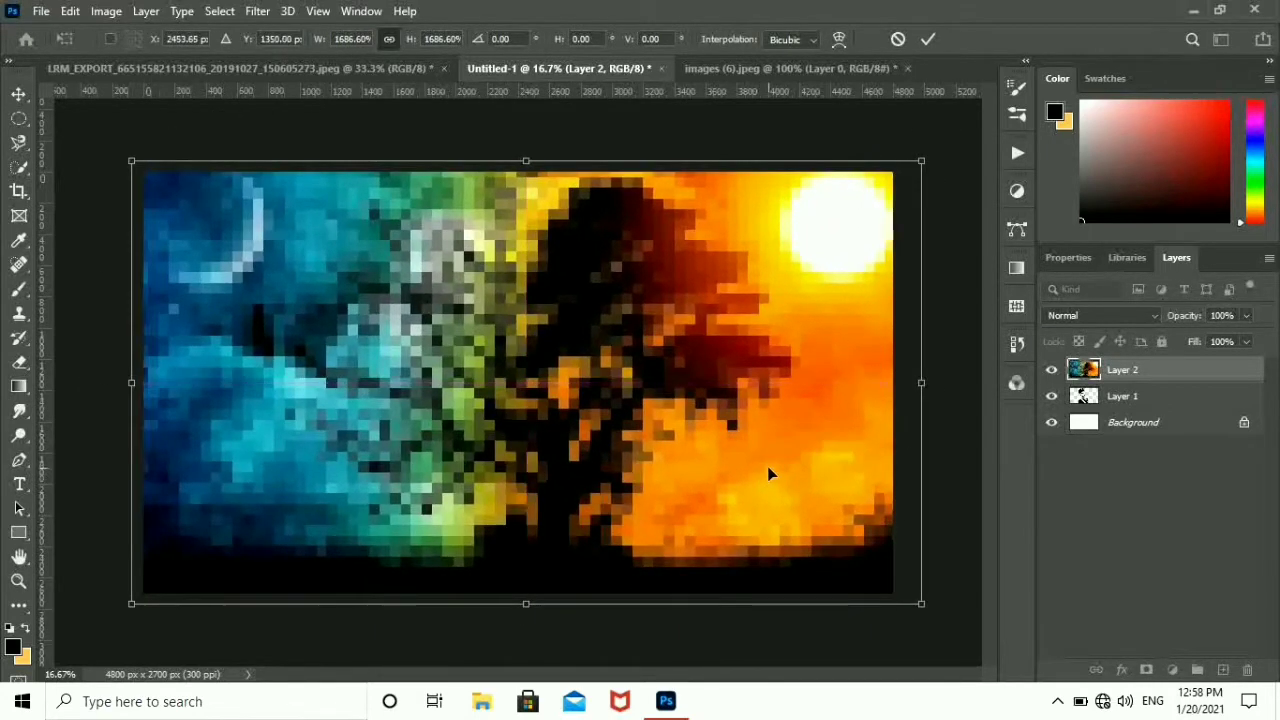
left_click(928, 39)
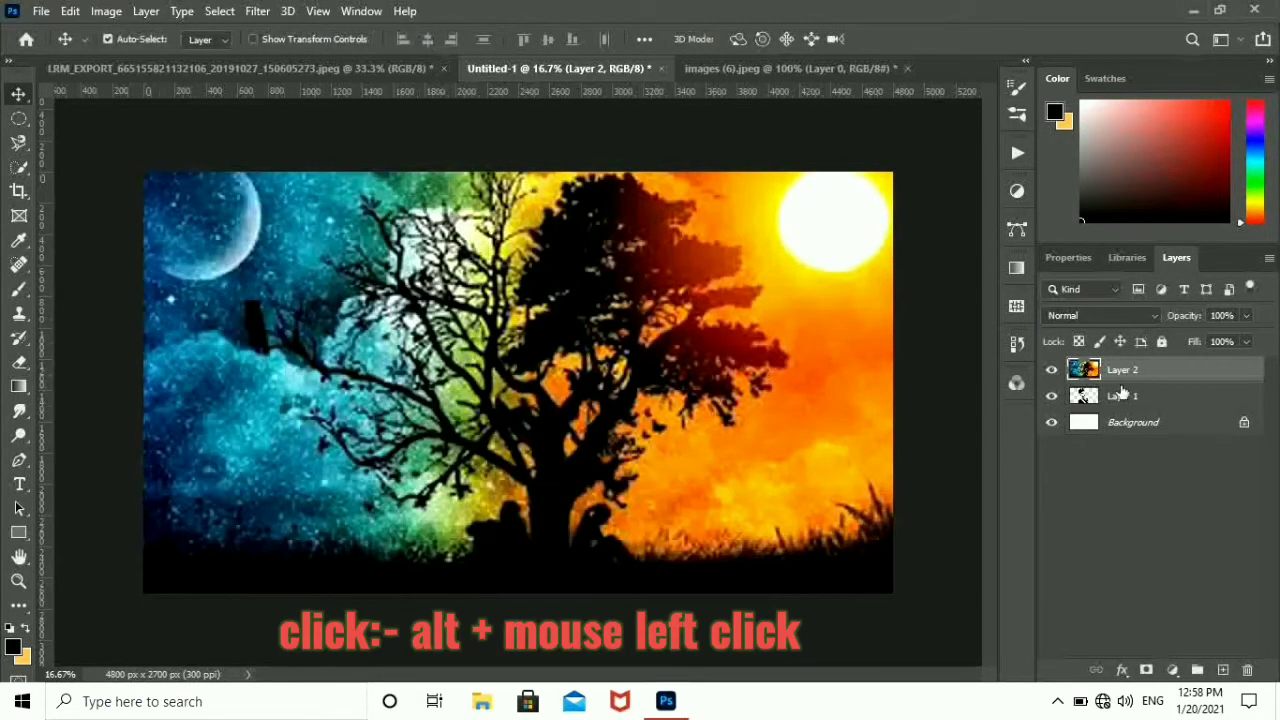
Clip the landscape into the portrait layer, then shift it left and enlarge to about 120%.
left_click(1174, 382, "alt")
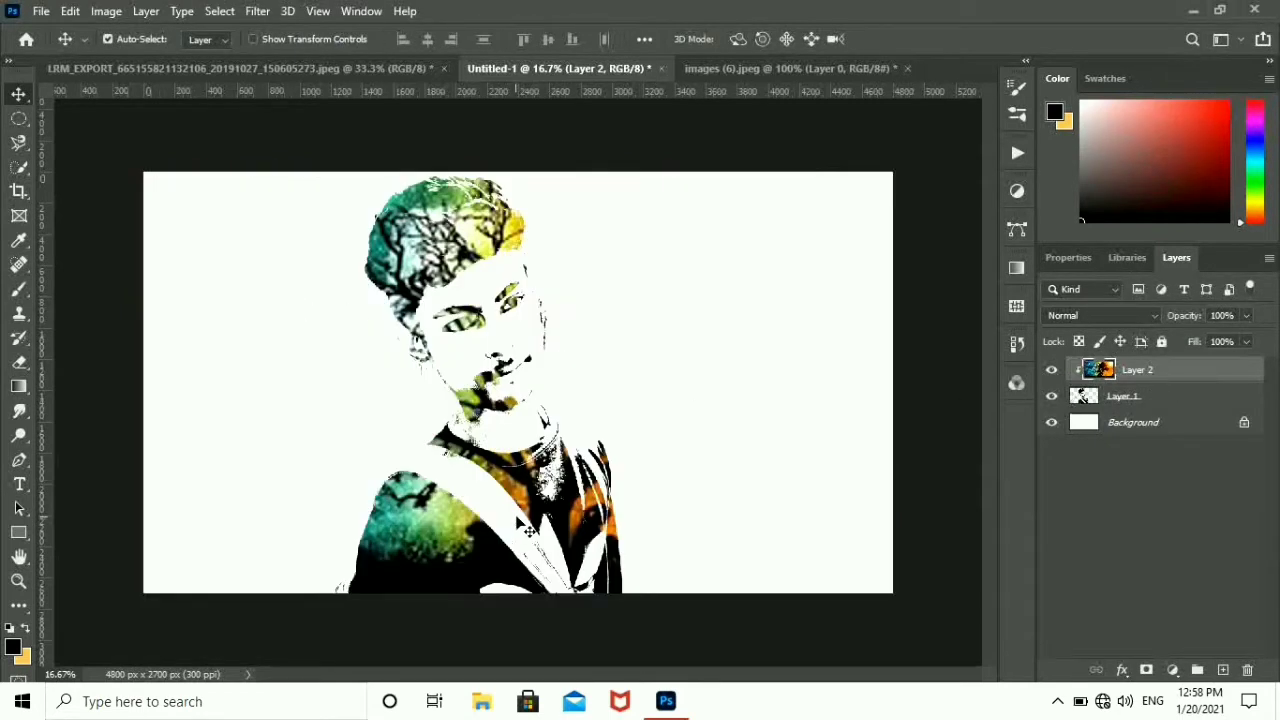
left_click(575, 520)
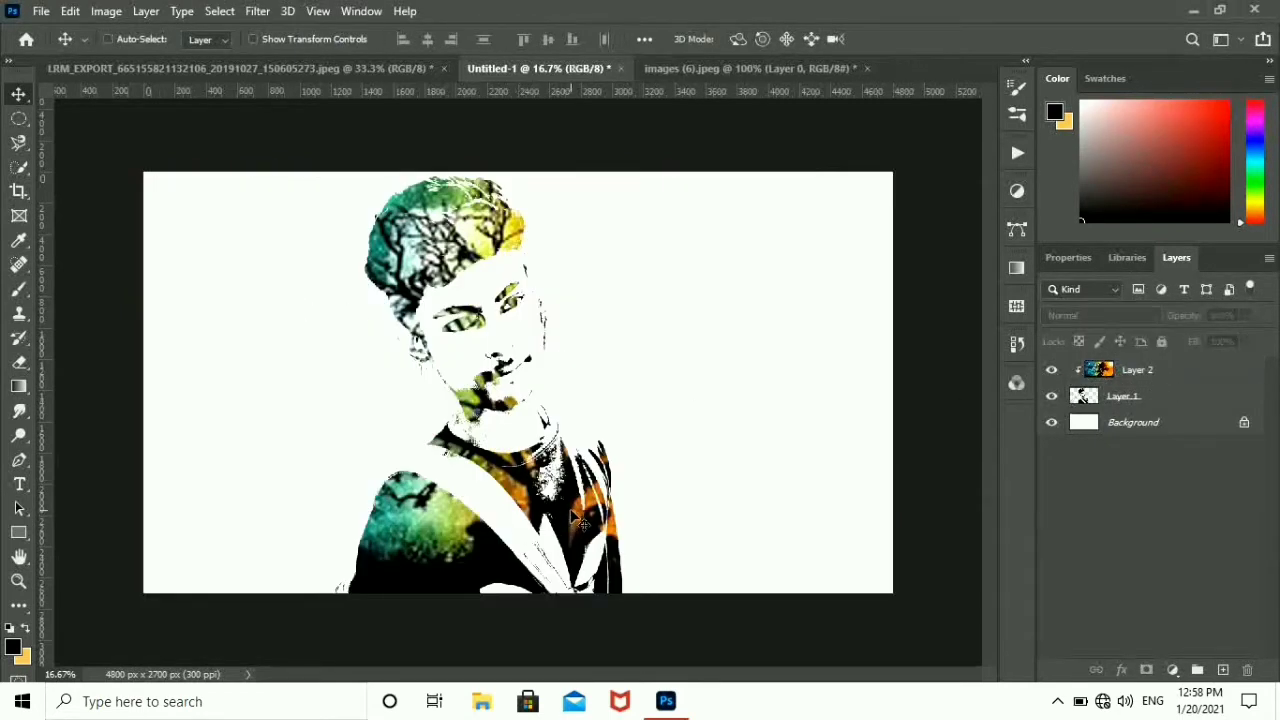
left_click(1152, 378)
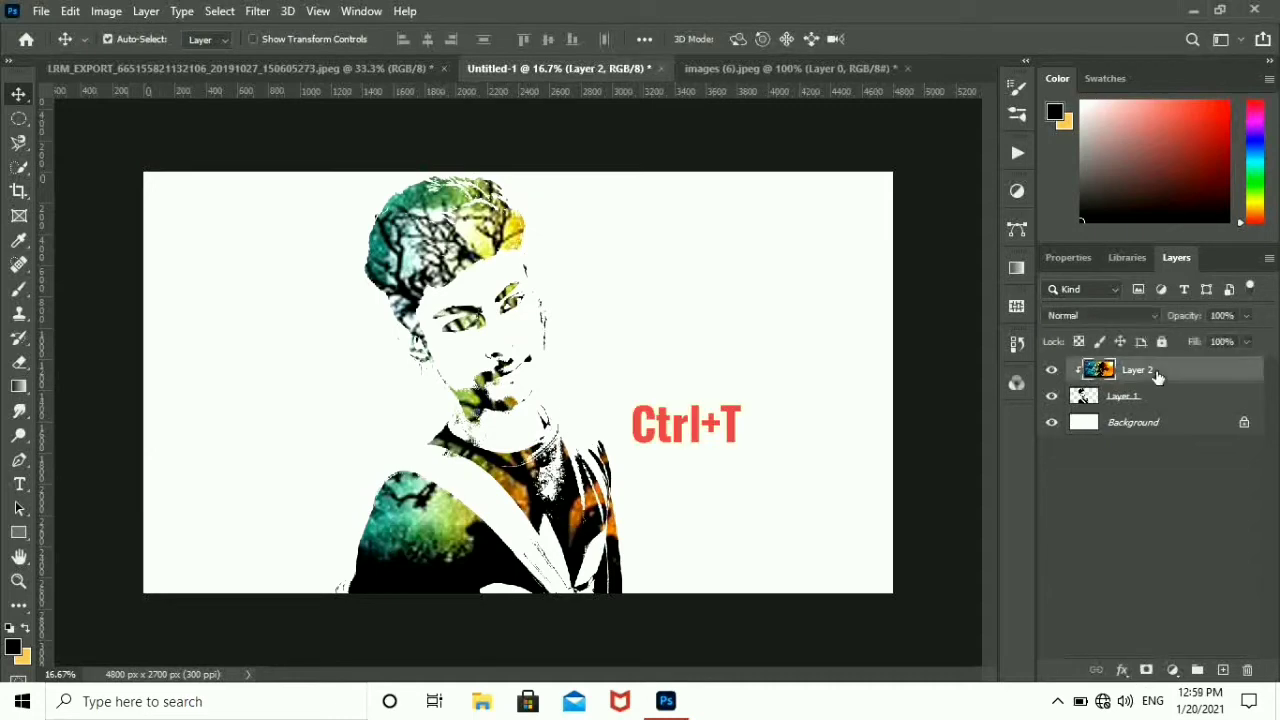
key("ctrl+t")
mouse_move(660, 400)
left_mouse_down()
mouse_move(393, 403)
mouse_move(299, 388)
left_mouse_up()
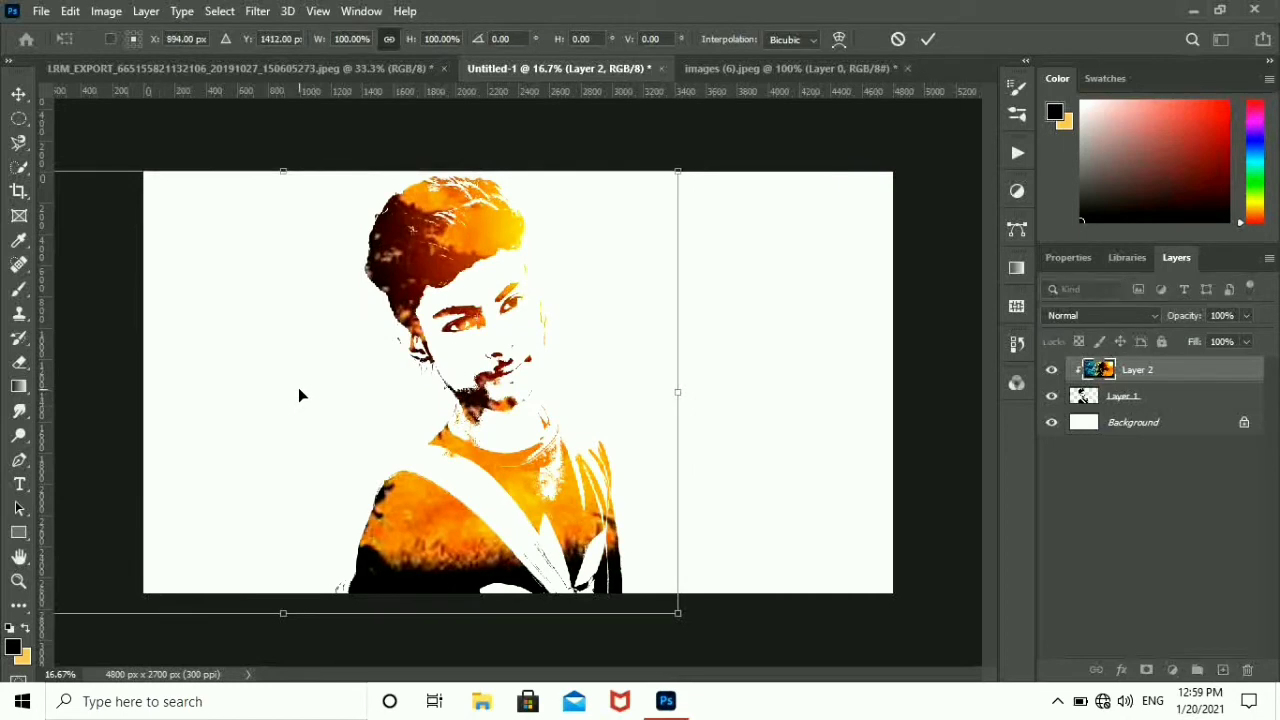
left_click_drag(678, 613, 785, 718)
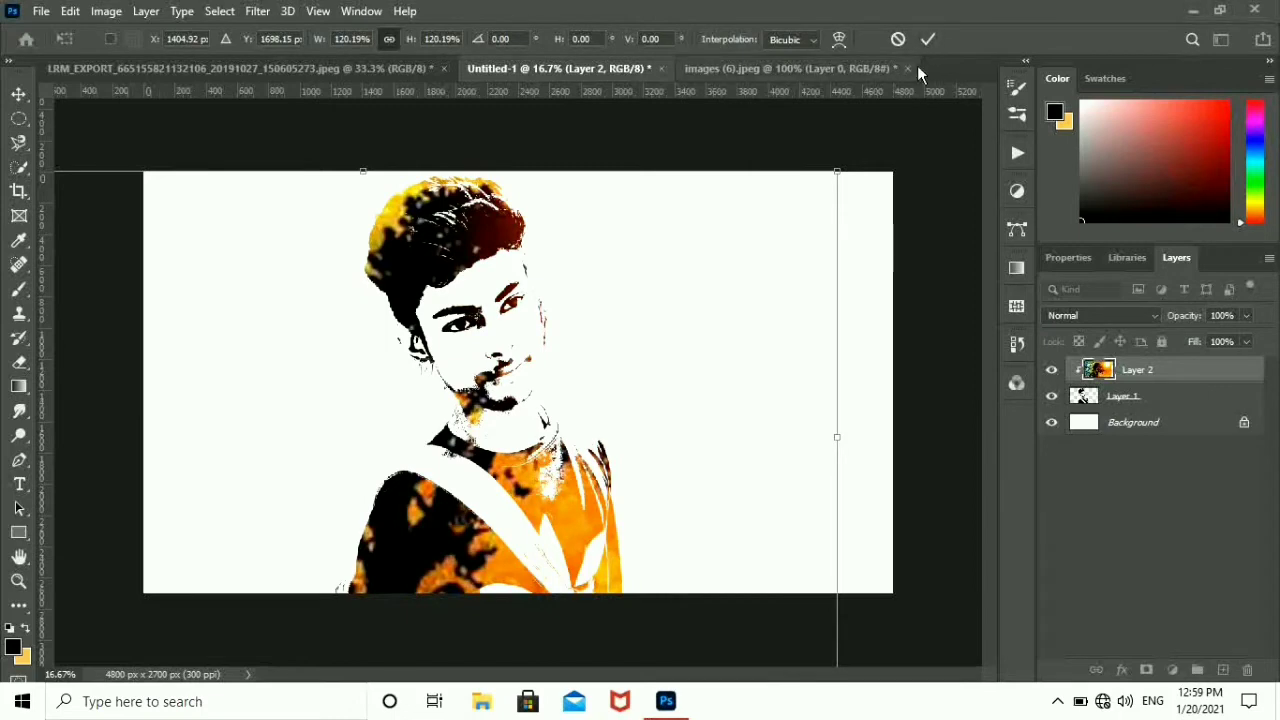
left_click(927, 40)
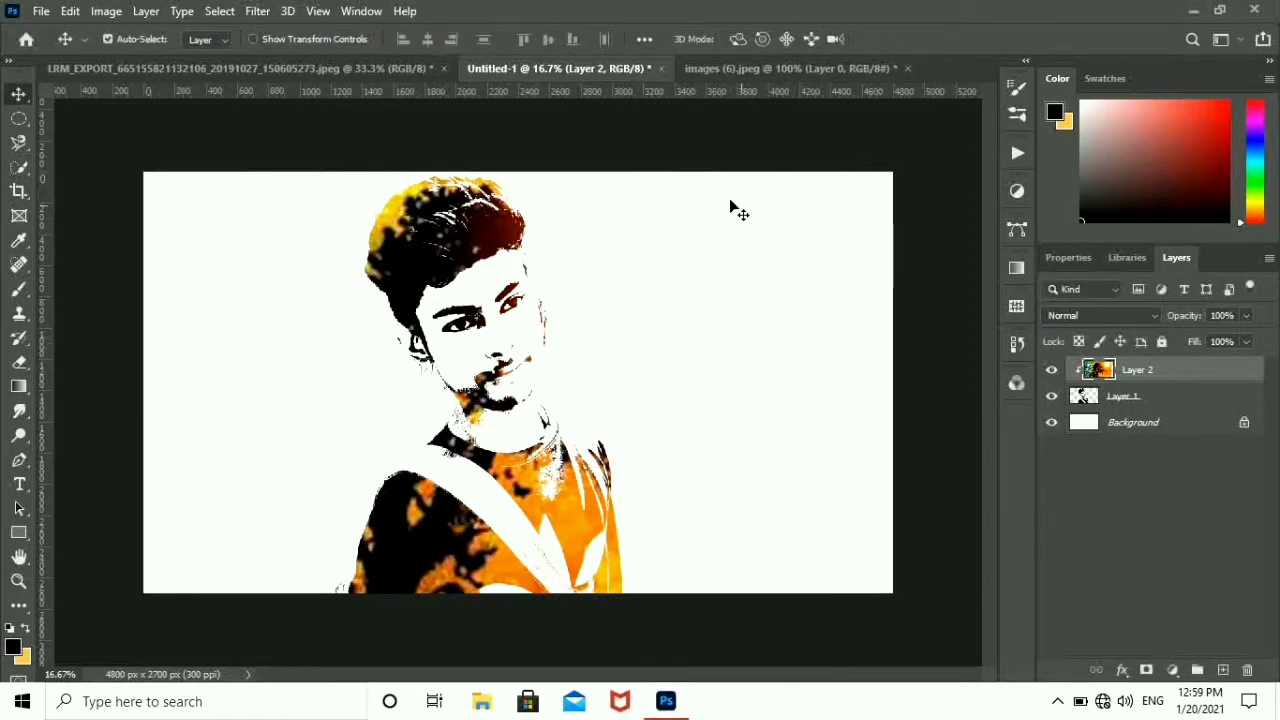
Reposition the clipped landscape so orange sunset colours fill the man's silhouette.
key("ctrl+t")
left_click_drag(621, 232, 503, 322)
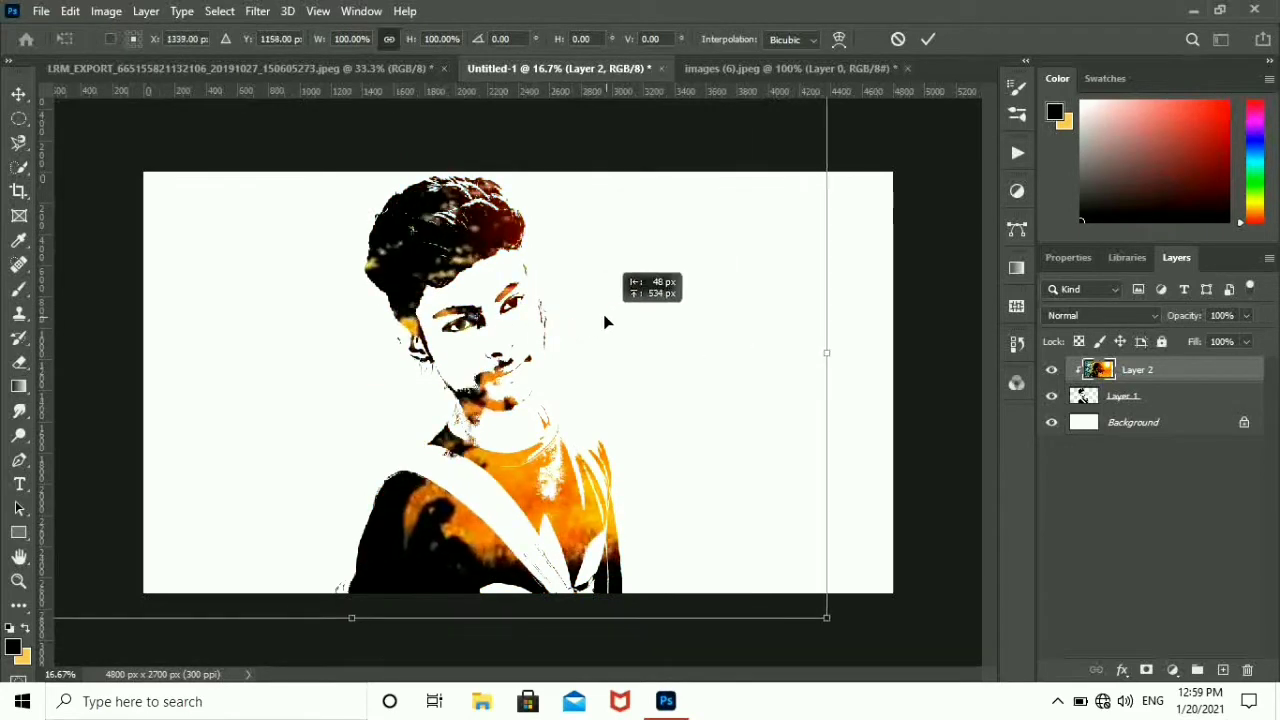
left_click_drag(503, 322, 565, 332)
left_click(928, 39)
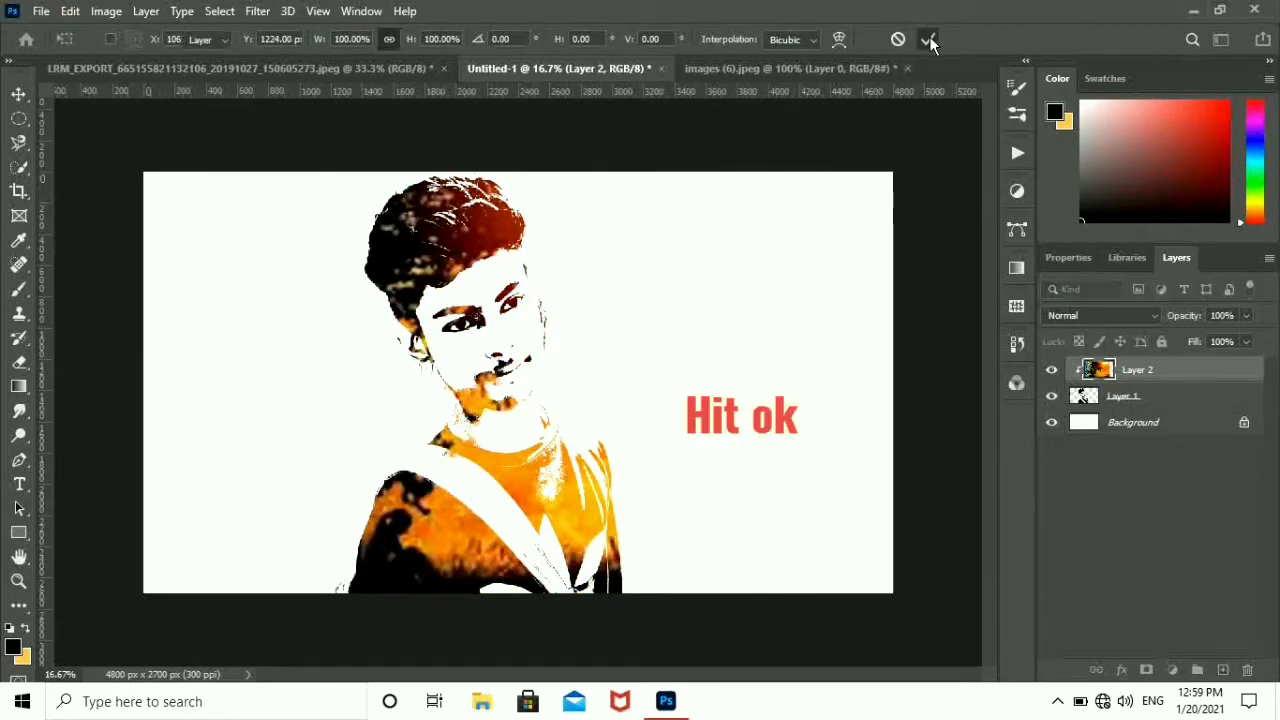
left_click(1143, 423)
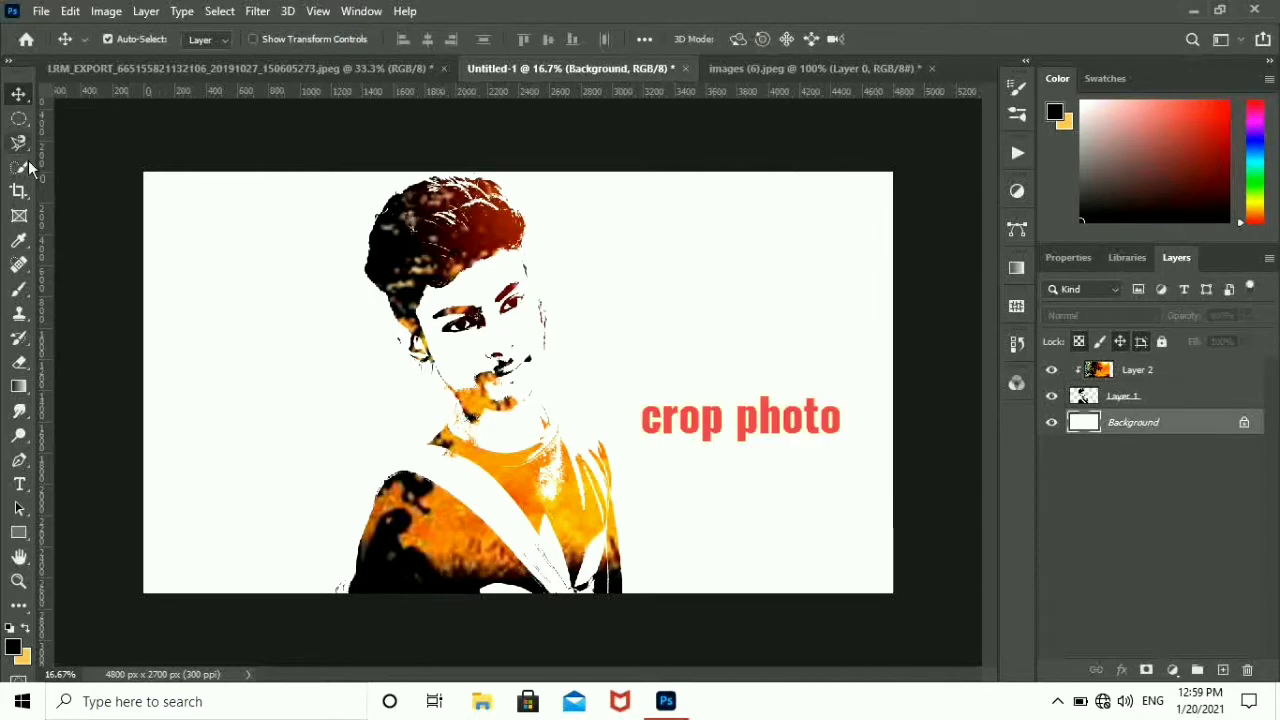
Crop both sides to a 2256 × 2700 px portrait frame and unlock the Background as Layer 0.
left_click(20, 190)
left_click(90, 190)
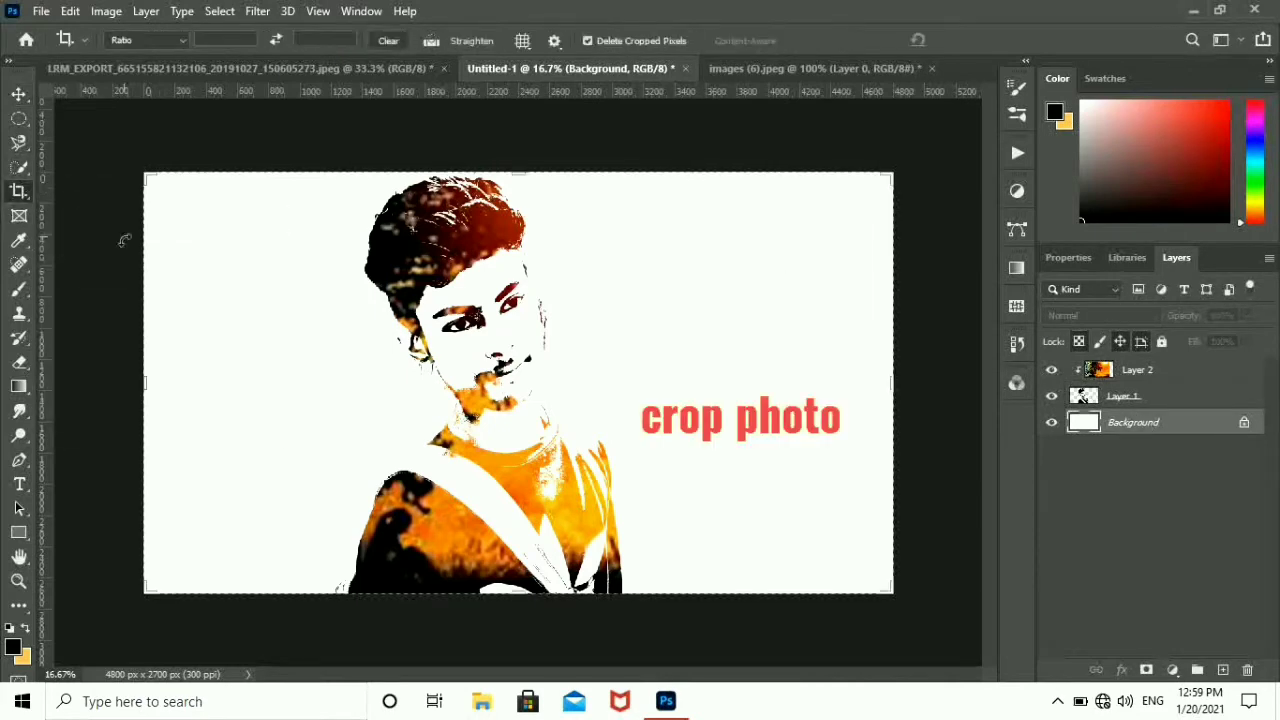
left_click_drag(140, 380, 250, 397)
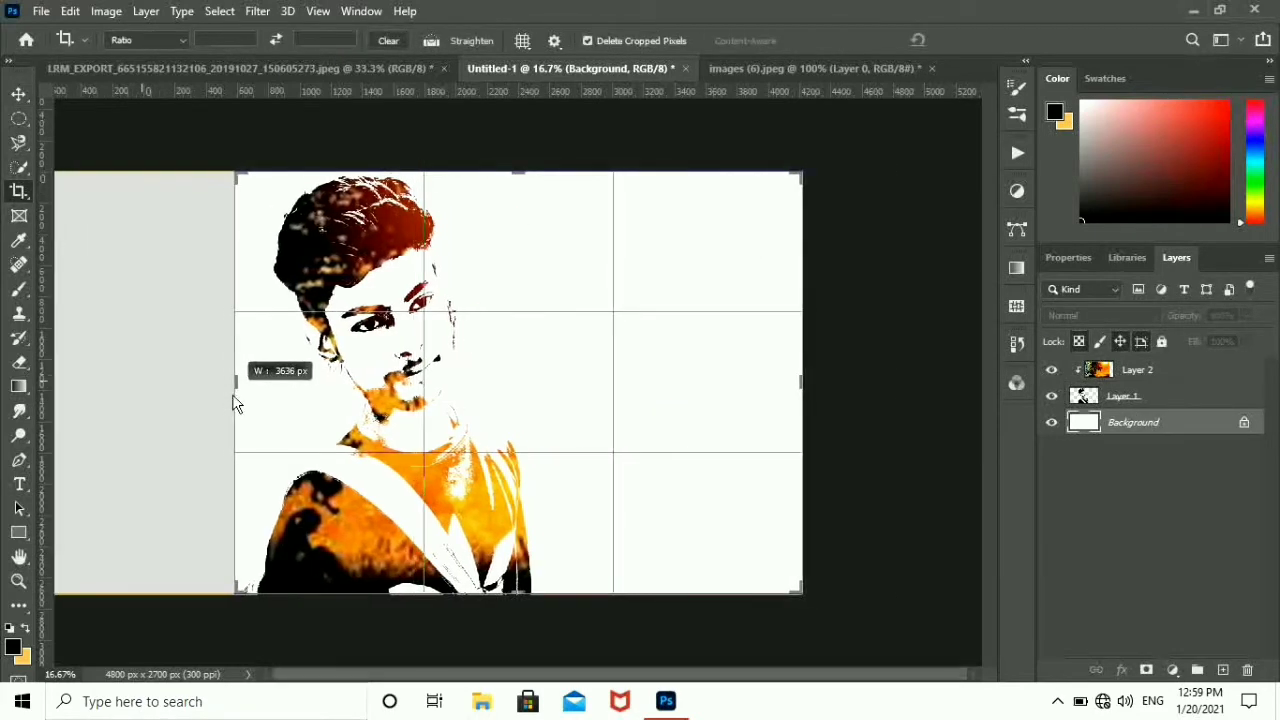
left_click_drag(813, 386, 701, 383)
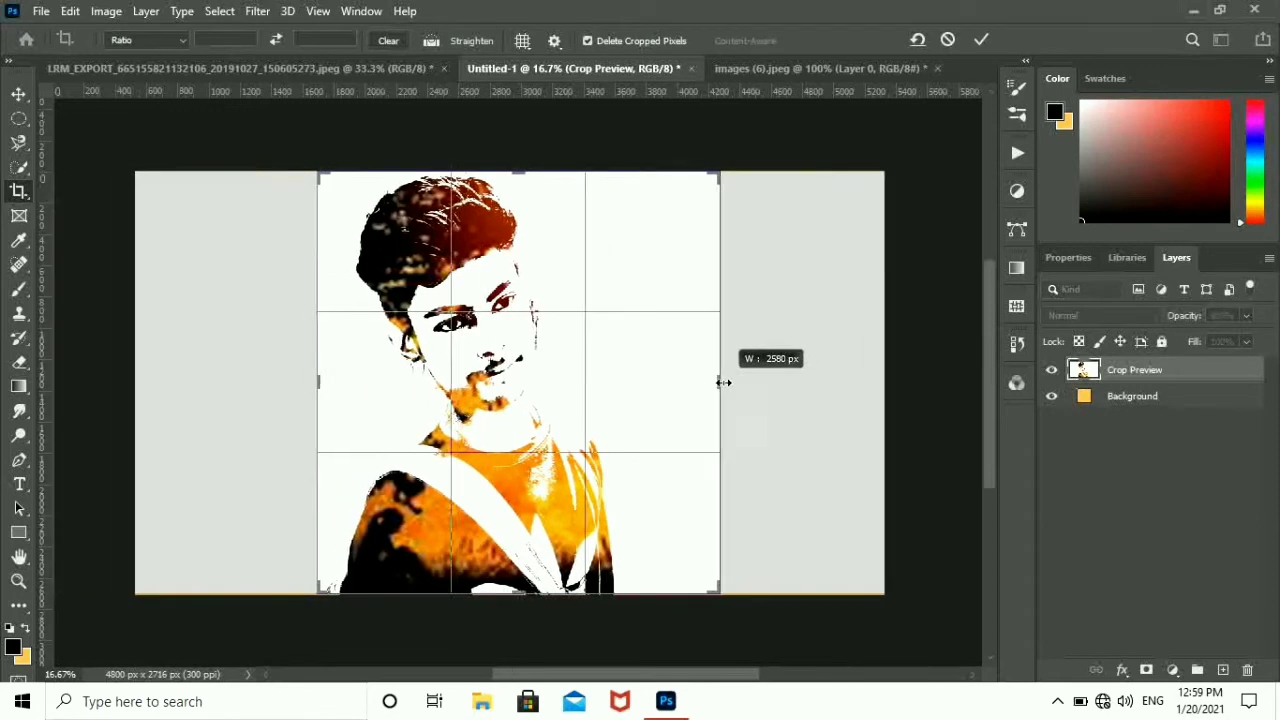
left_click(982, 40)
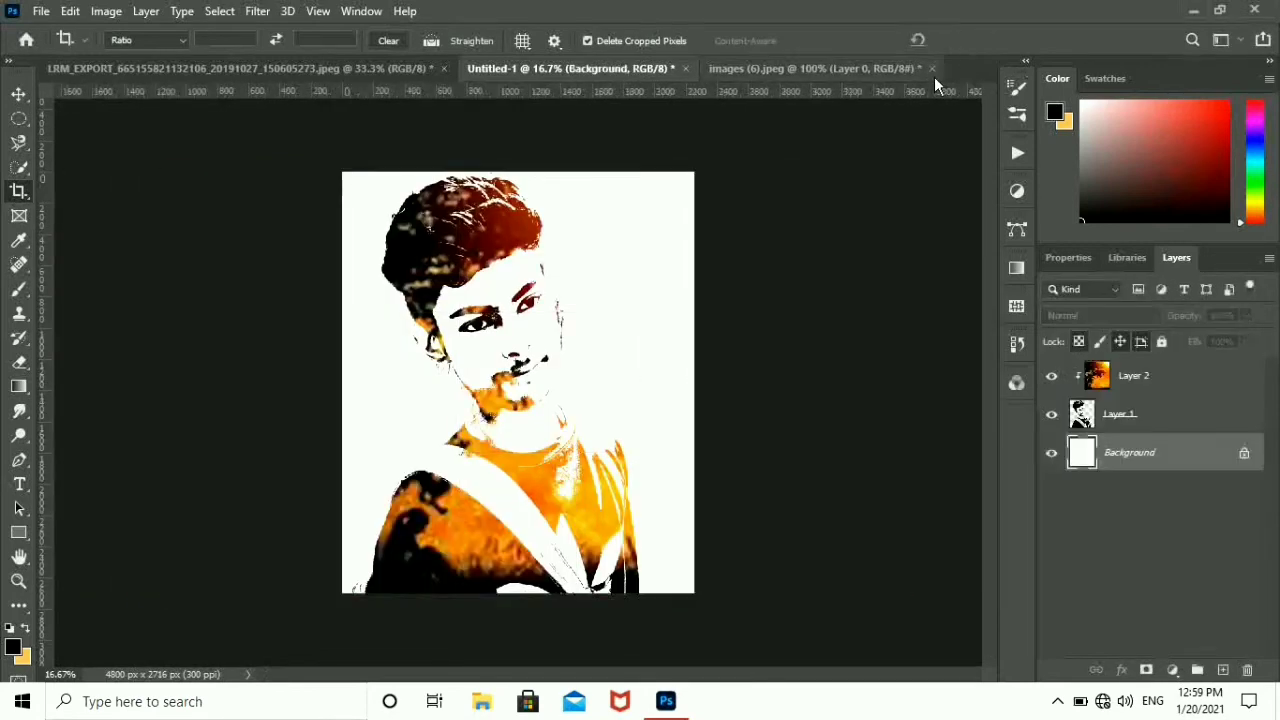
left_click(1243, 455)
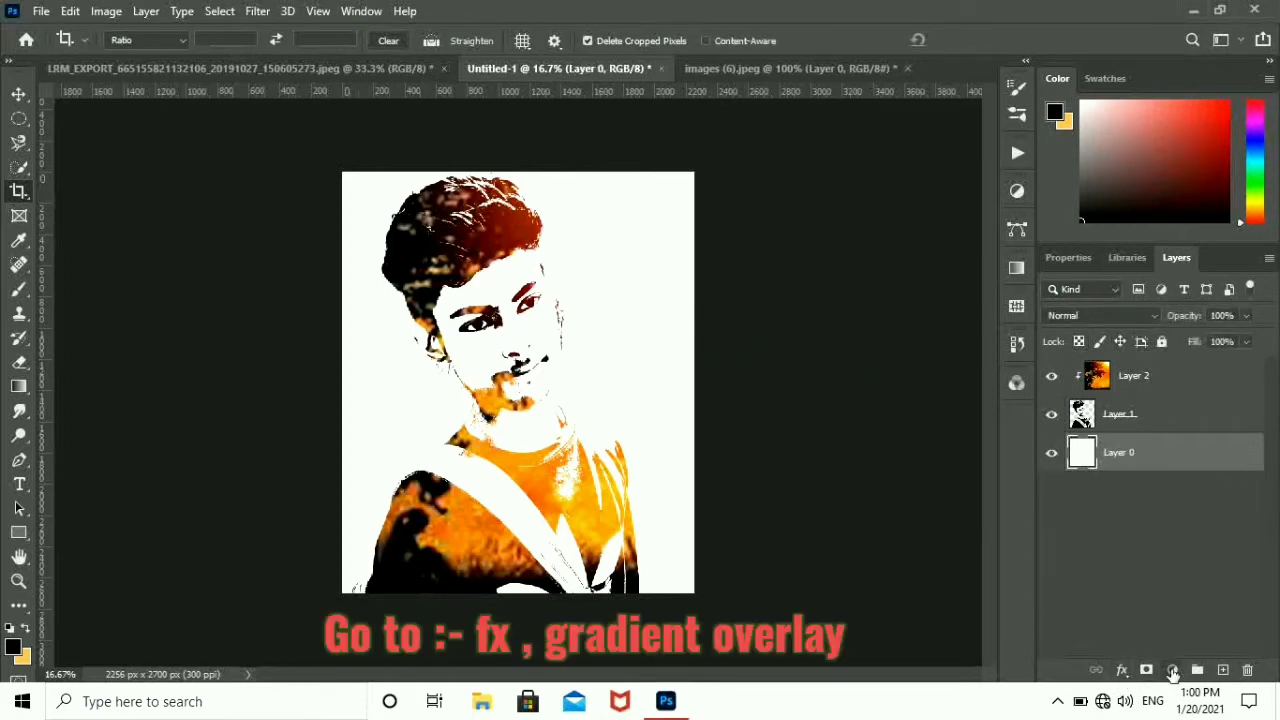
Add a Gradient Overlay to the background layer using a preset in Radial style.
left_click(1122, 671)
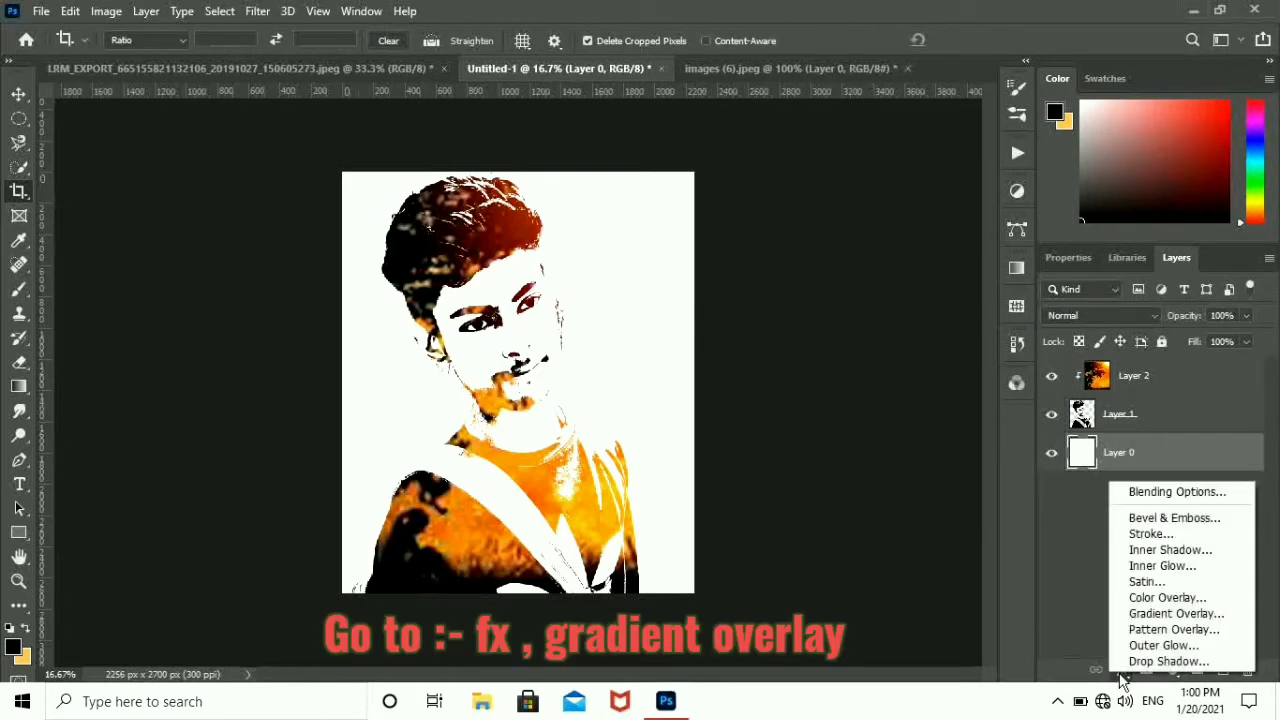
left_click(1135, 617)
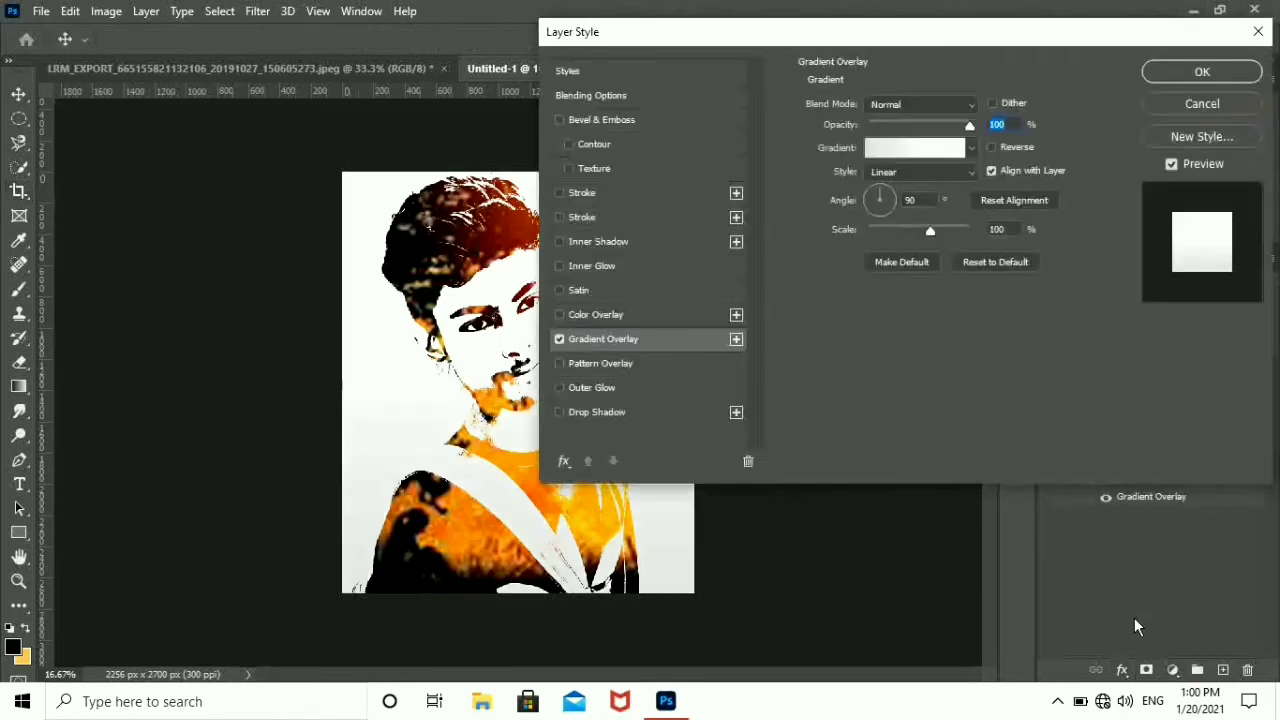
left_click(972, 148)
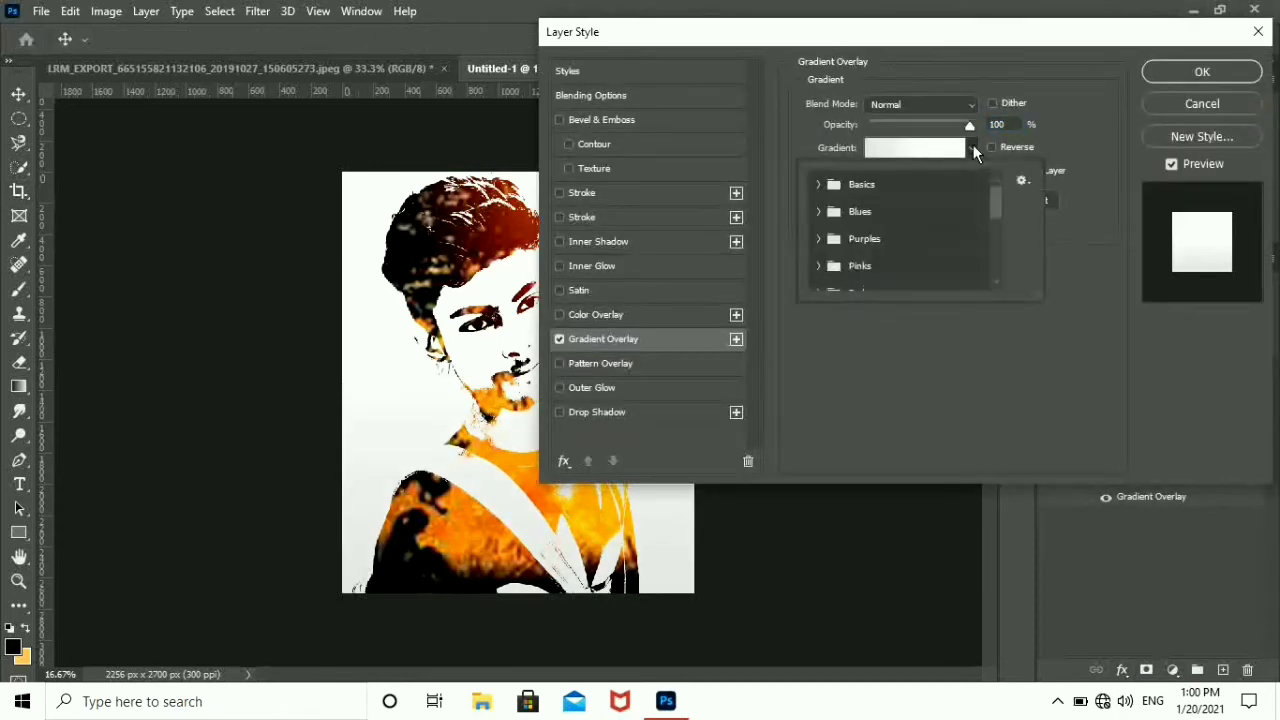
left_click(973, 148)
left_click(920, 171)
left_click(890, 188)
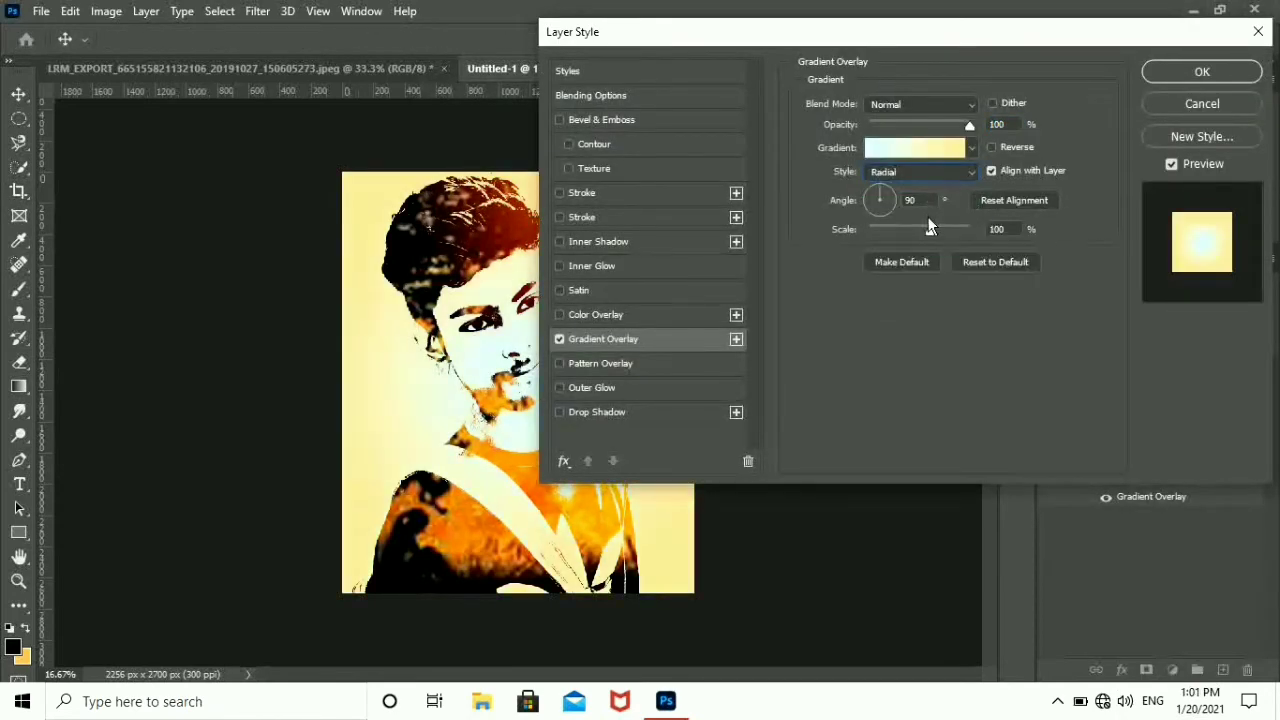
Set the gradient's left colour stop to near-white f9fbfb.
left_click(920, 151)
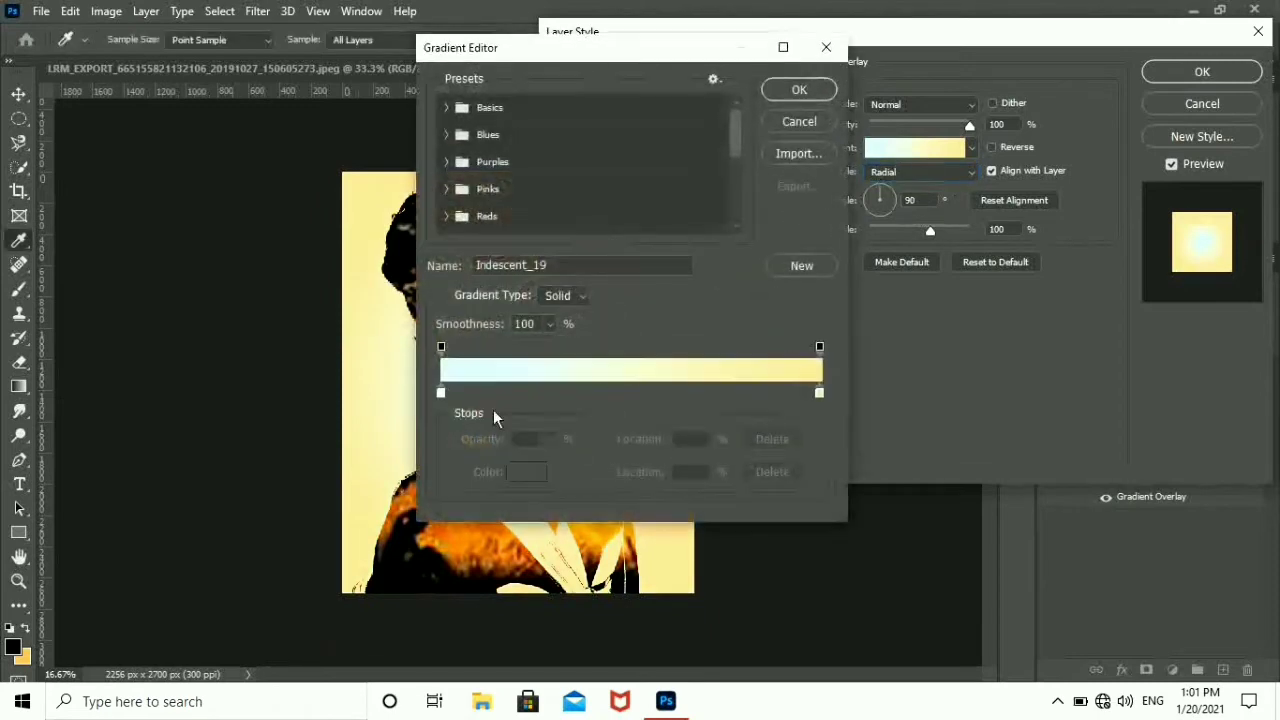
left_click(441, 393)
left_click(527, 471)
left_click(726, 350)
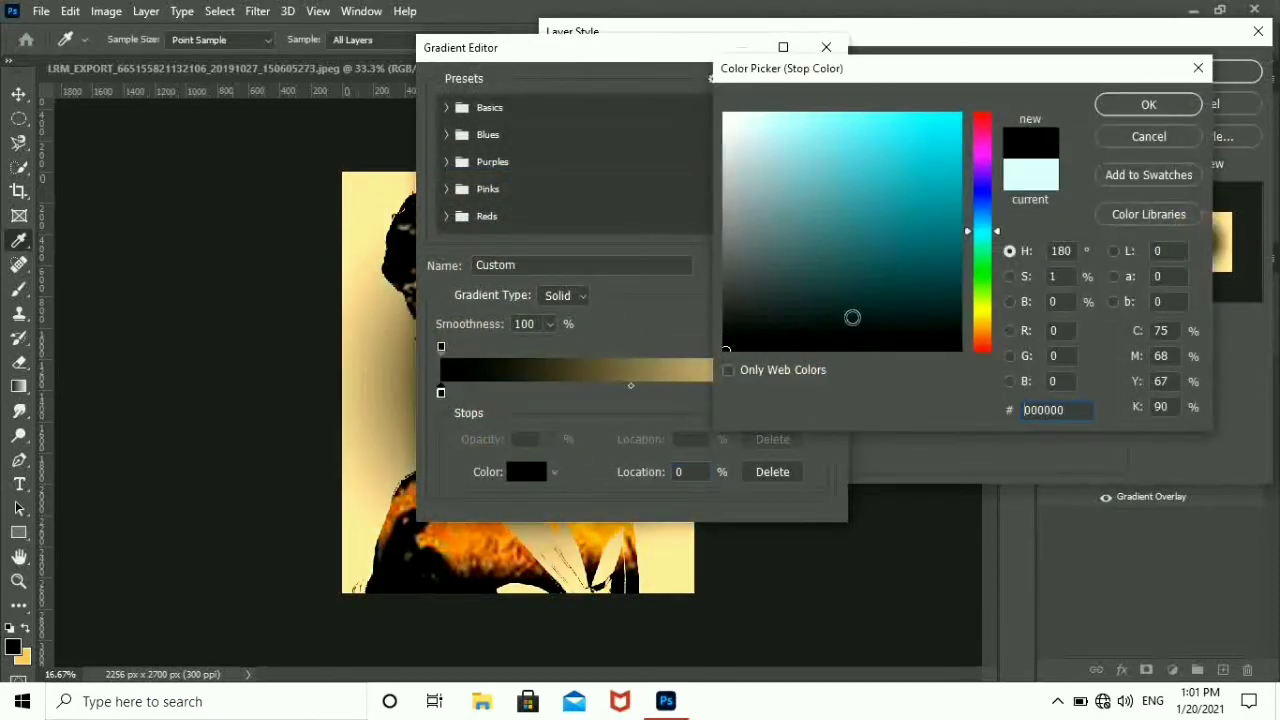
left_click(731, 119)
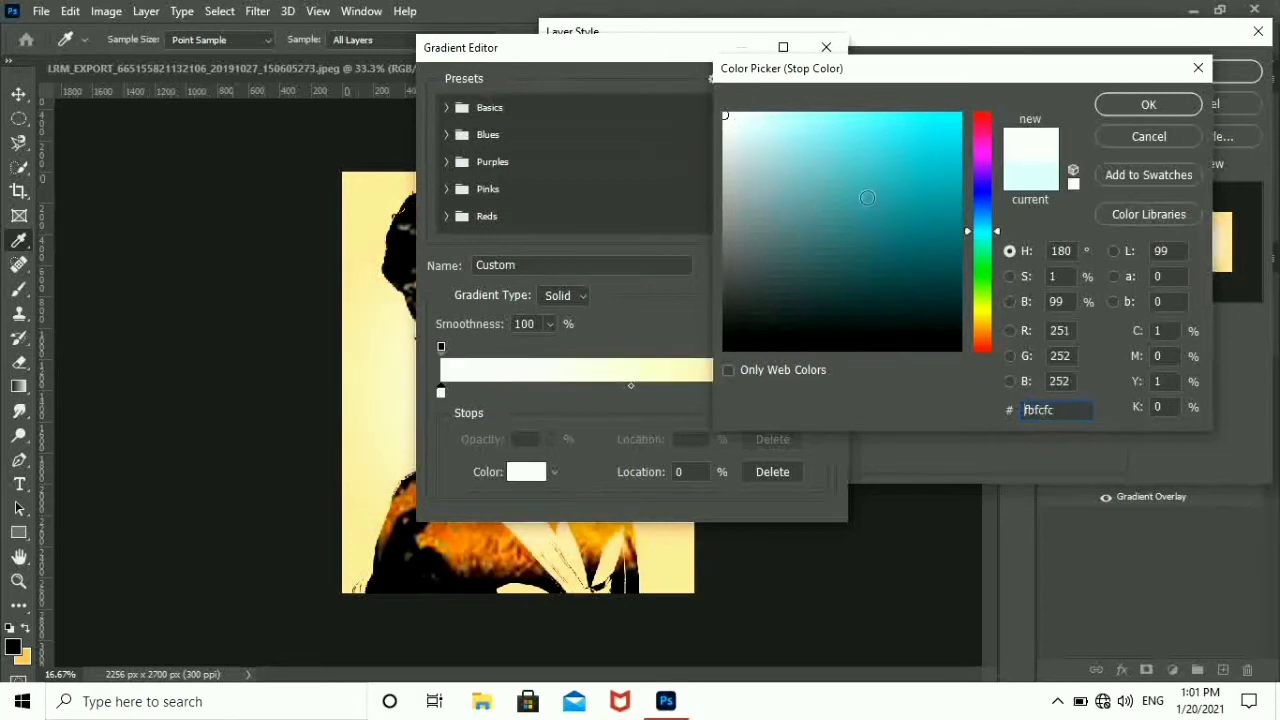
left_click(731, 140)
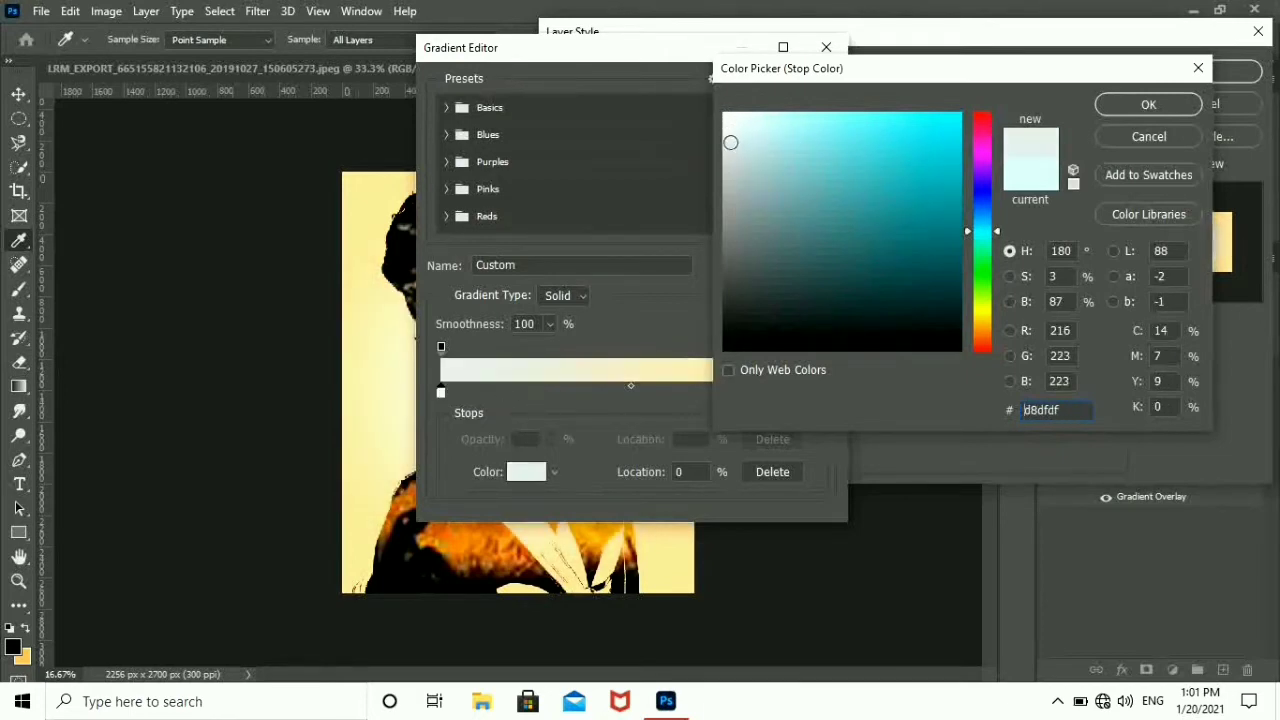
left_click(737, 116)
left_click(725, 117)
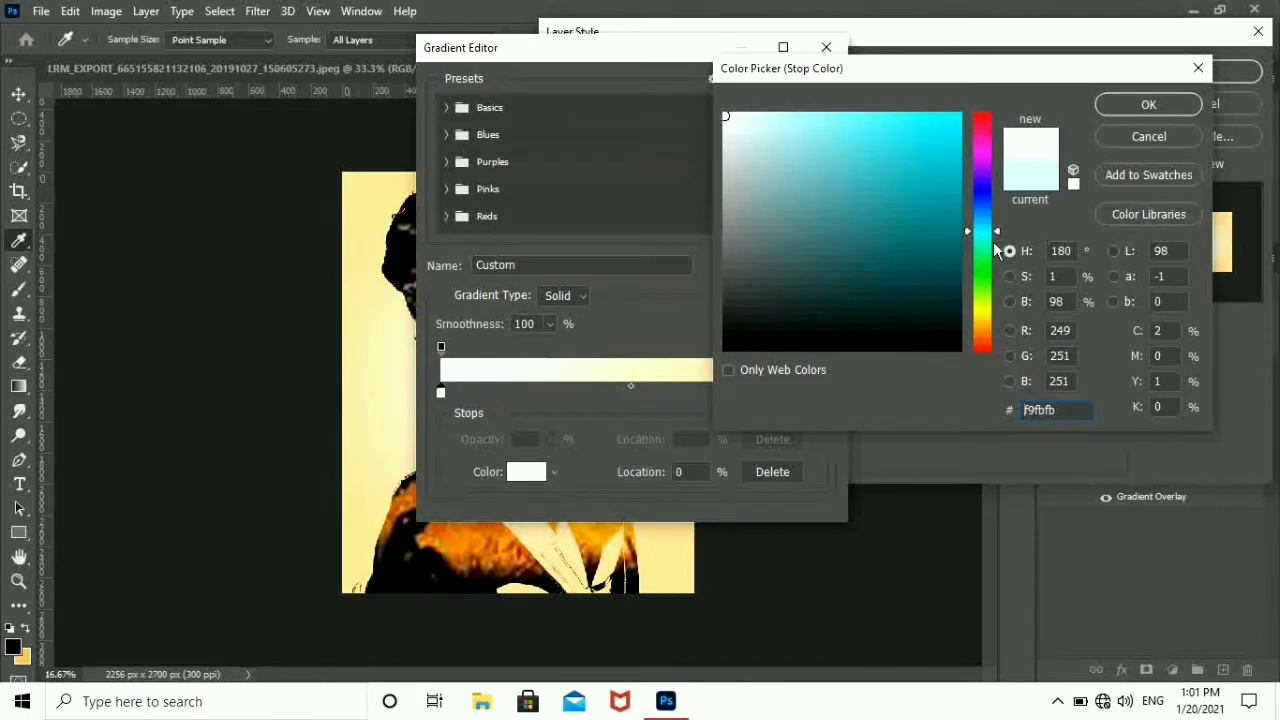
left_click(1148, 104)
Set the right colour stop to near-black 050505 and accept the edited gradient.
double_click(819, 391)
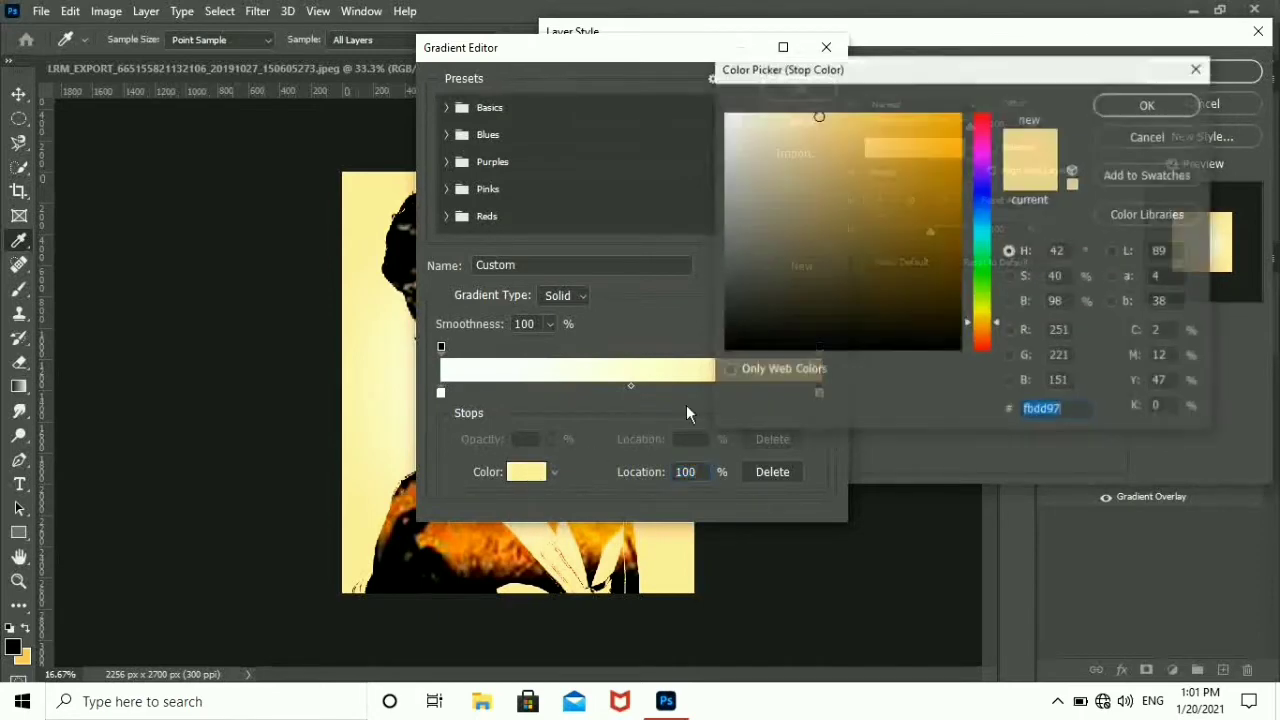
left_click(735, 344)
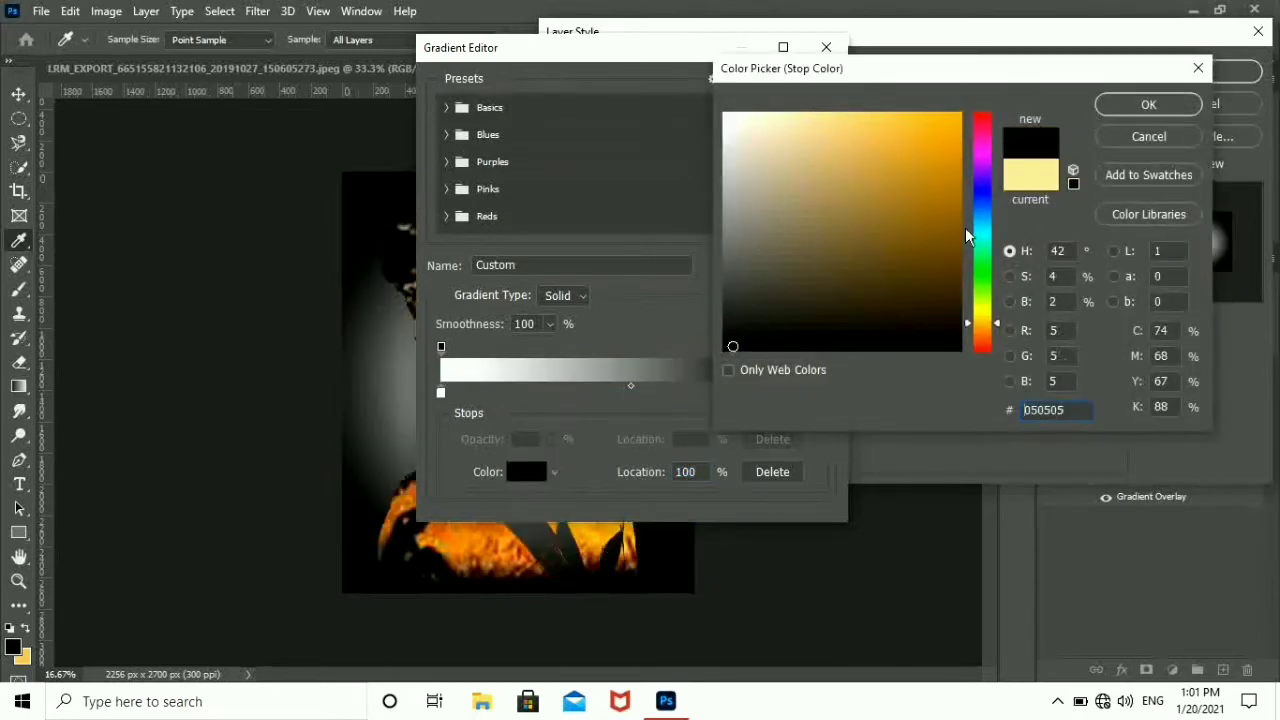
left_click(1148, 104)
left_click_drag(640, 48, 828, 43)
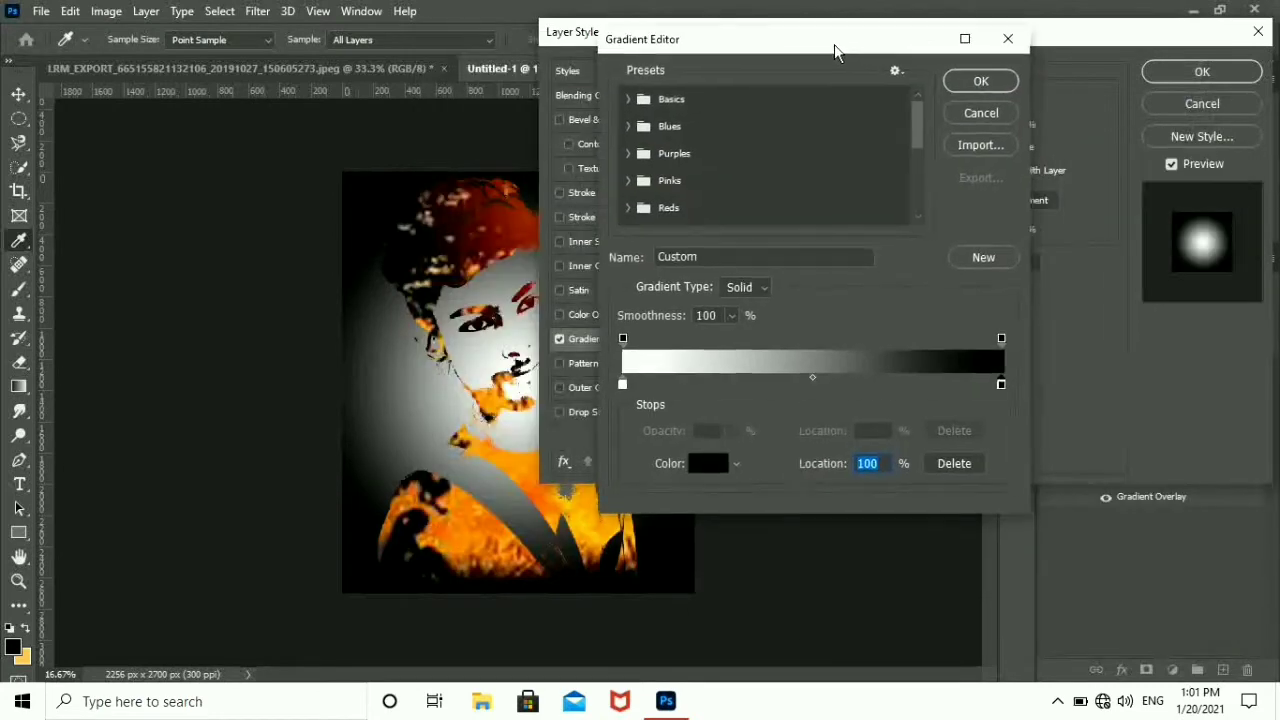
left_click(984, 85)
left_click_drag(677, 43, 787, 40)
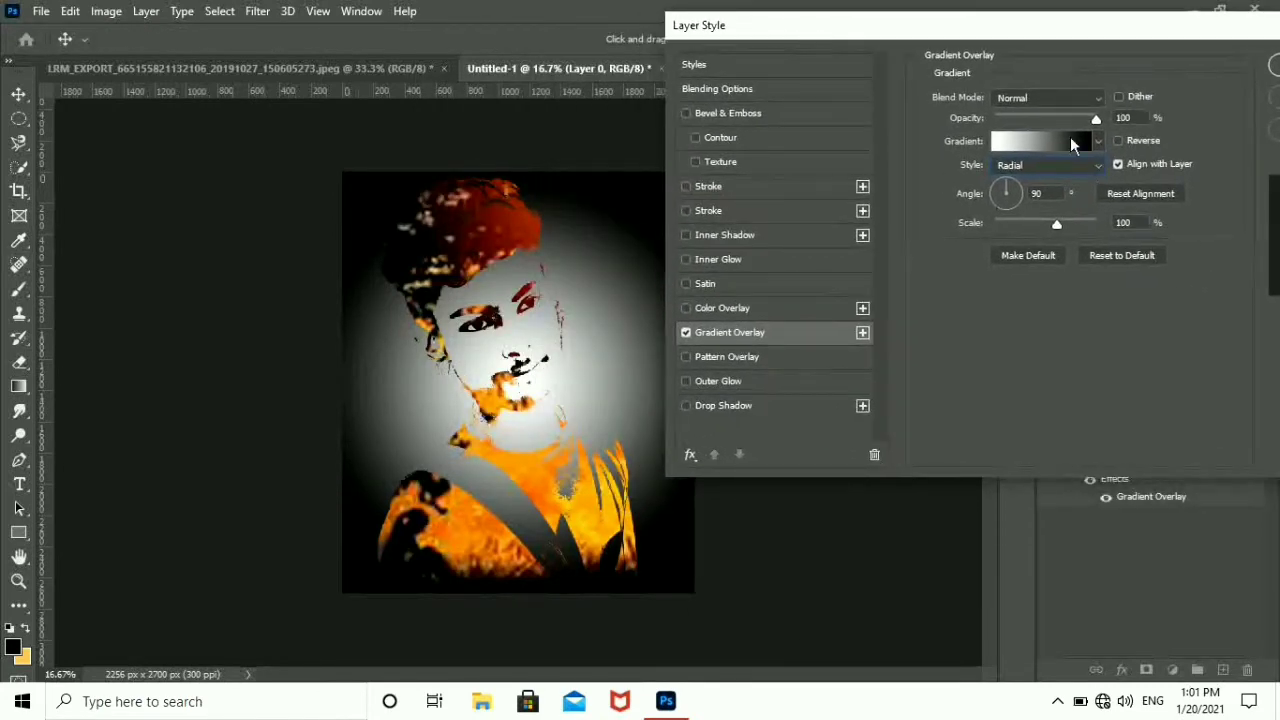
Set the gradient overlay scale to 150%, trying Dissolve blending.
left_click(1048, 97)
left_click(1025, 114)
left_click_drag(1059, 227, 1097, 219)
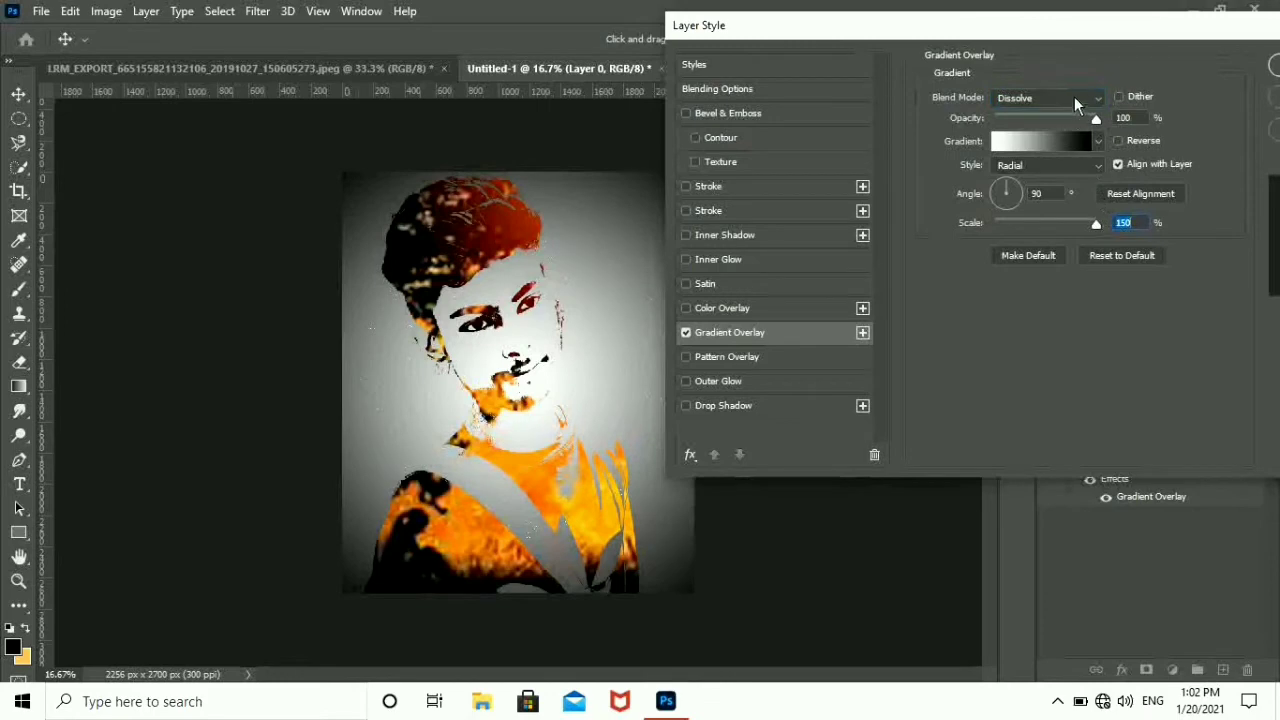
Preview Multiply, Color Burn and the following blend modes on the overlay.
left_click(1074, 97)
left_click(1020, 157)
left_click(1050, 97)
left_click(1030, 171)
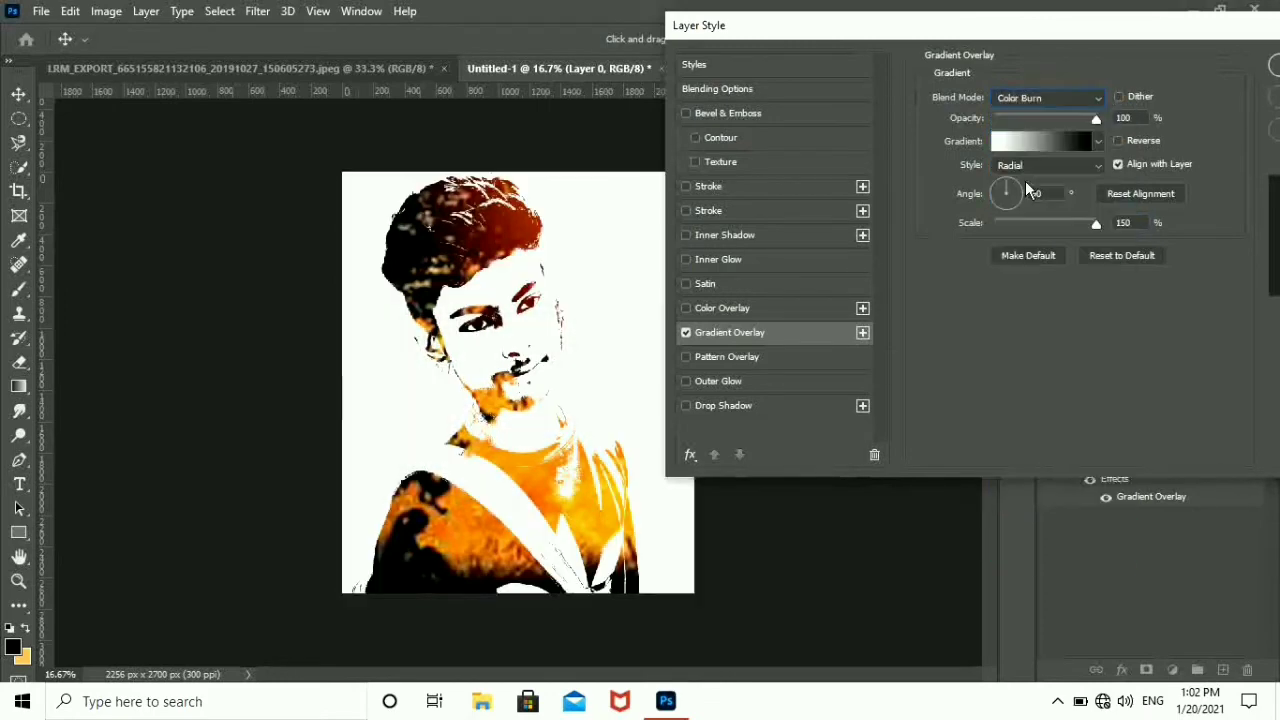
key("Down")
key("Down")
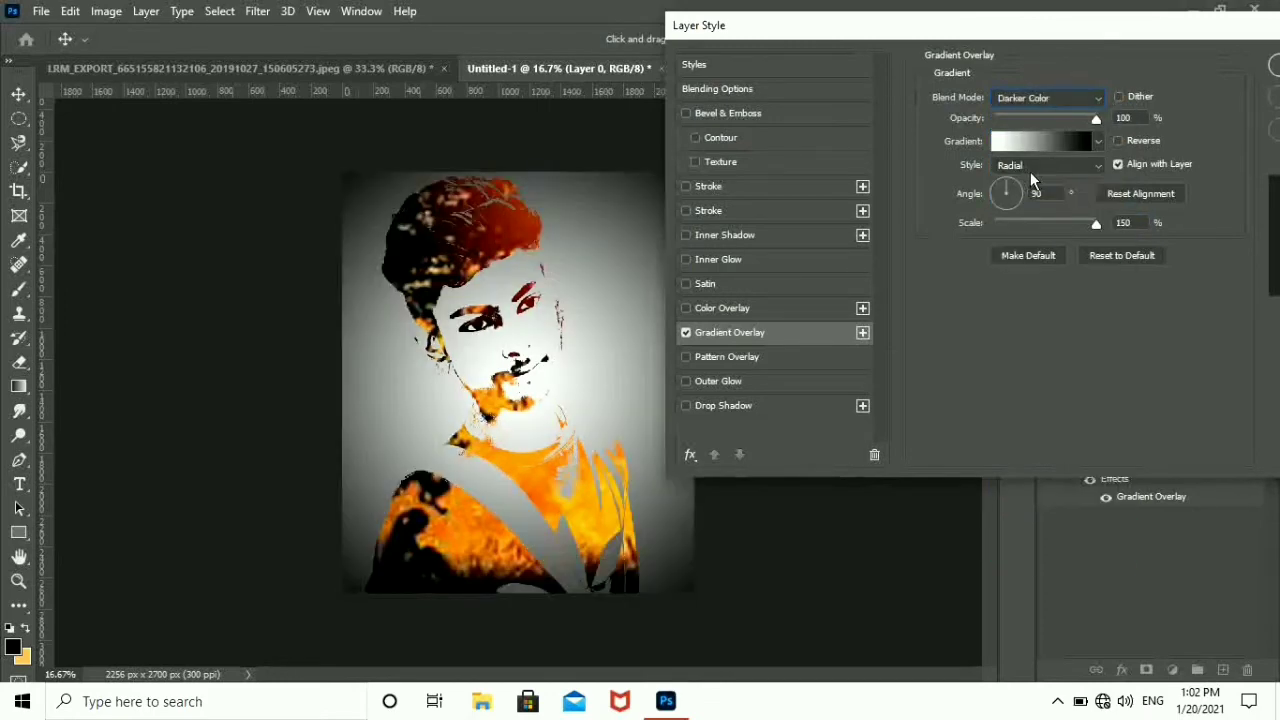
key("Down")
key("Down")
key("Down")
key("Down")
key("Down")
key("Down")
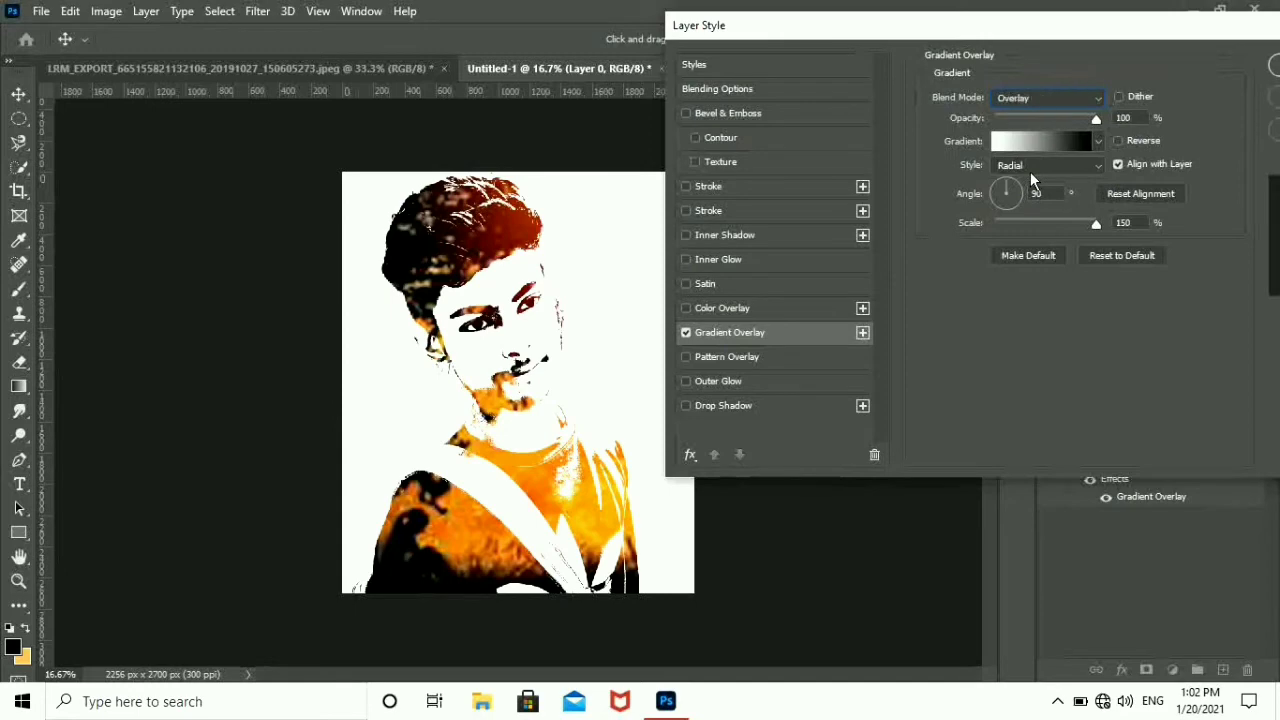
key("Down")
key("Down")
key("Down")
key("Down")
key("Down")
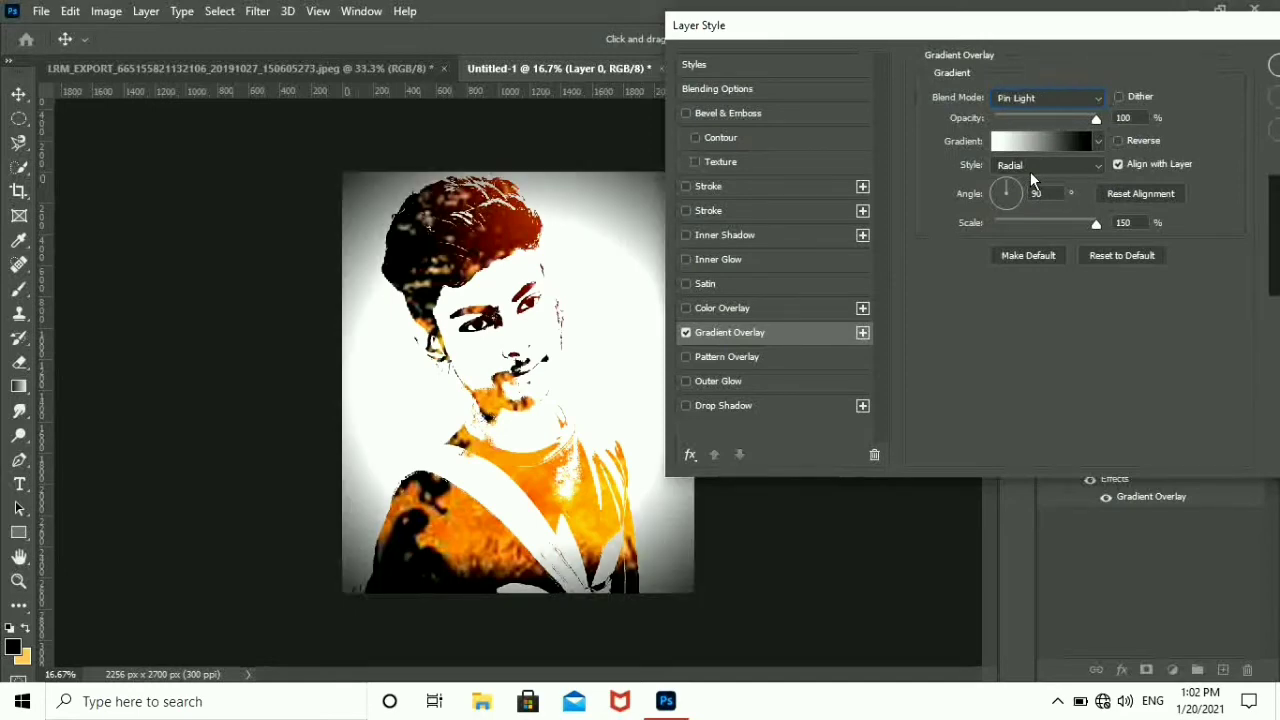
key("Down")
key("Down")
key("Down")
key("Down")
key("Down")
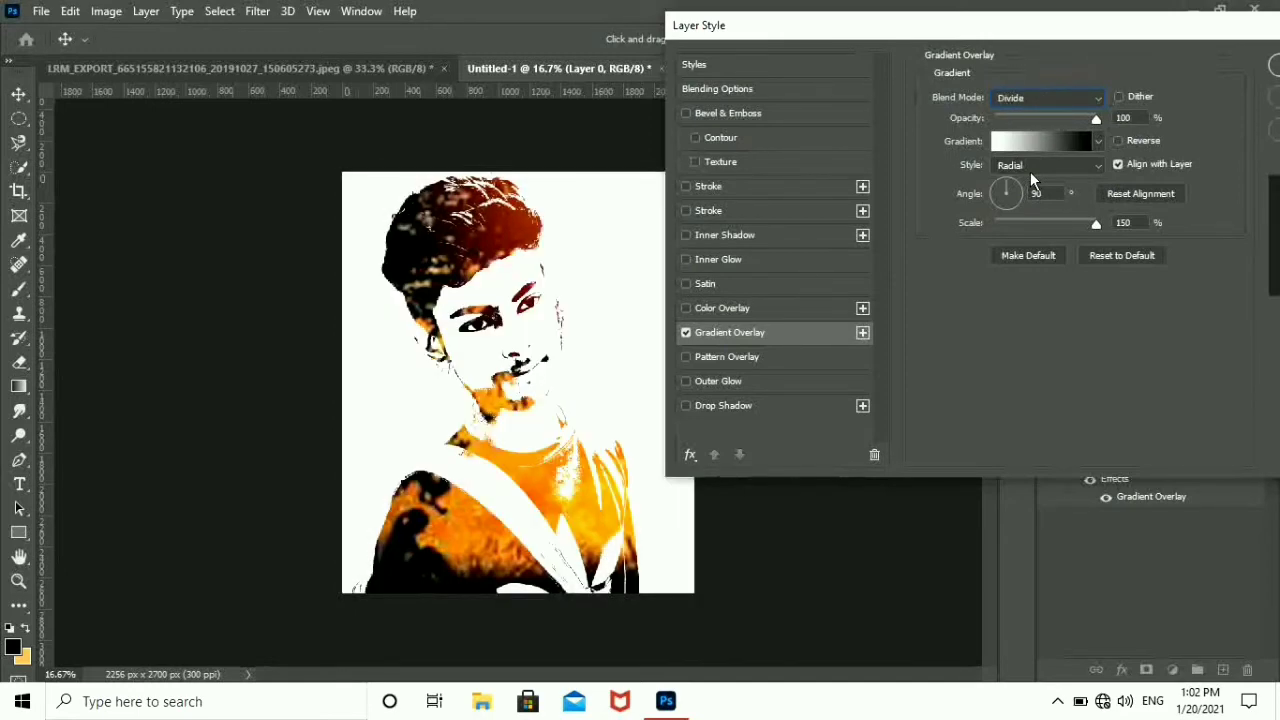
key("Down")
key("Down")
key("Down")
key("Down")
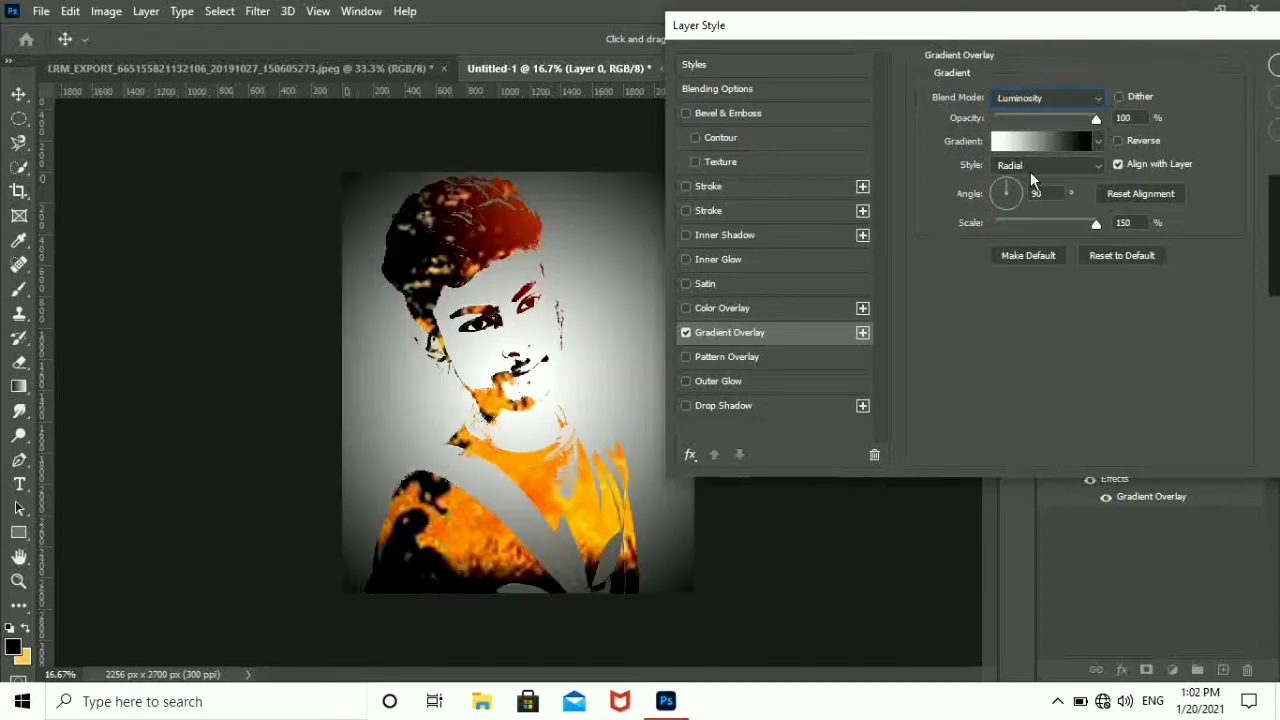
Compare Dissolve and Normal blending once more, then apply the gradient overlay.
left_click(1076, 98)
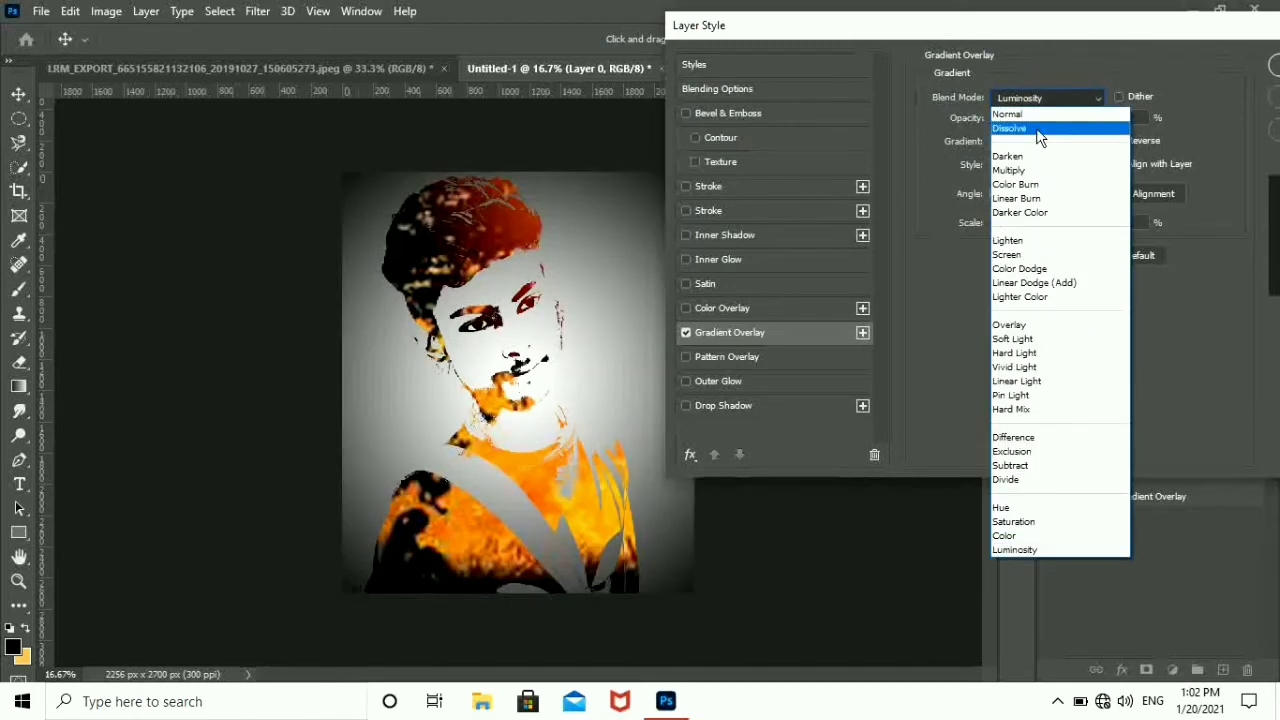
left_click(1043, 128)
left_click(1100, 98)
left_click(1070, 112)
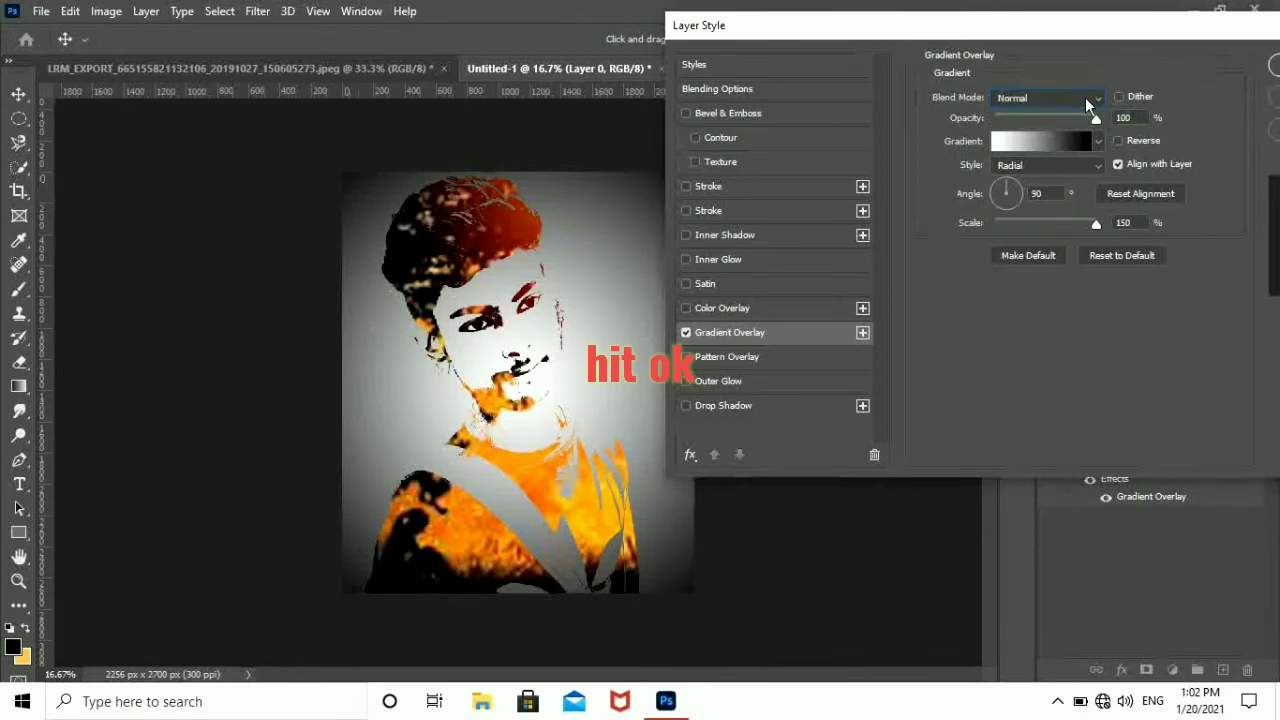
left_click(1085, 97)
left_click(1085, 126)
key("Return")
key("c")
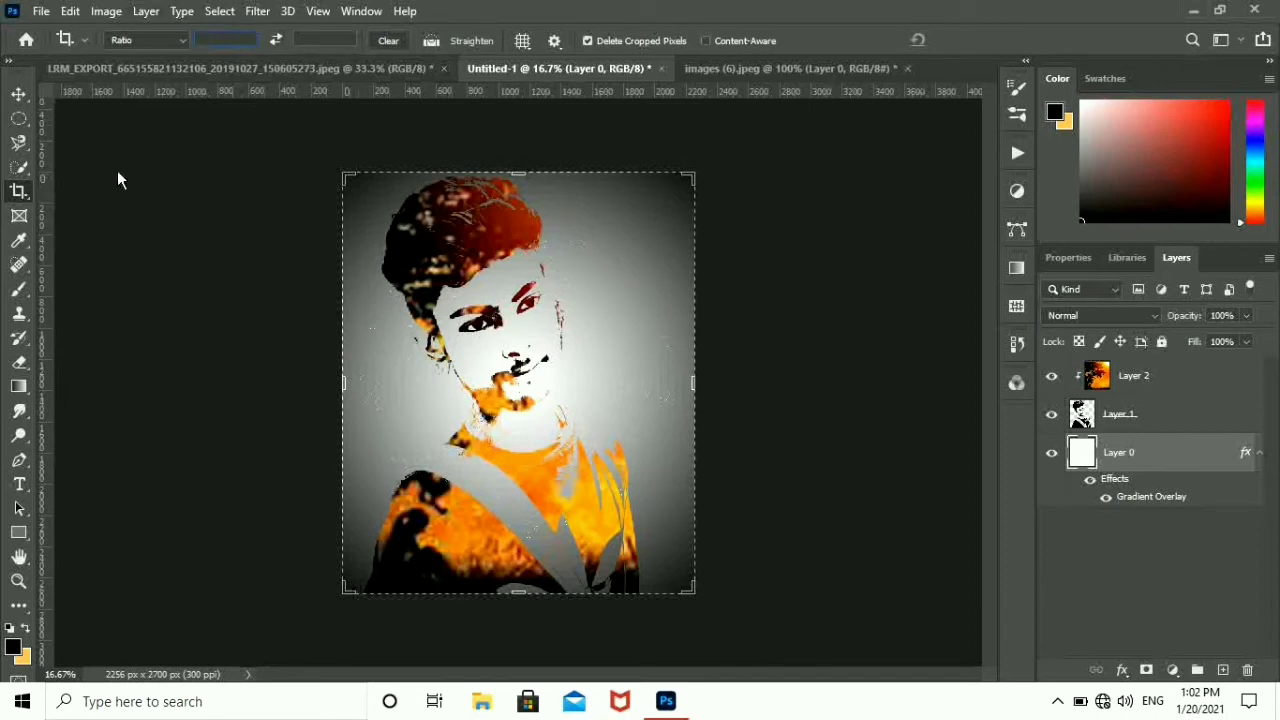
Close the images (6).jpeg landscape and the LRM_EXPORT original photo without saving.
left_click(20, 95)
left_click(908, 69)
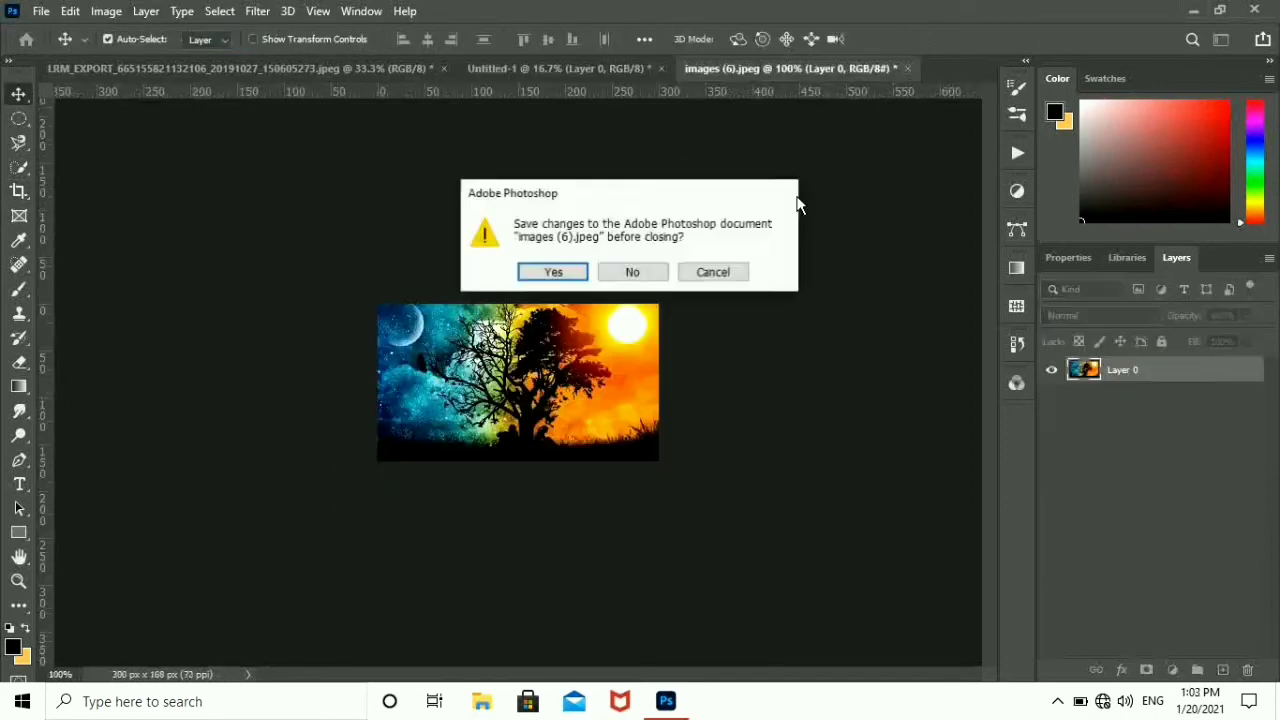
left_click(632, 272)
left_click(443, 68)
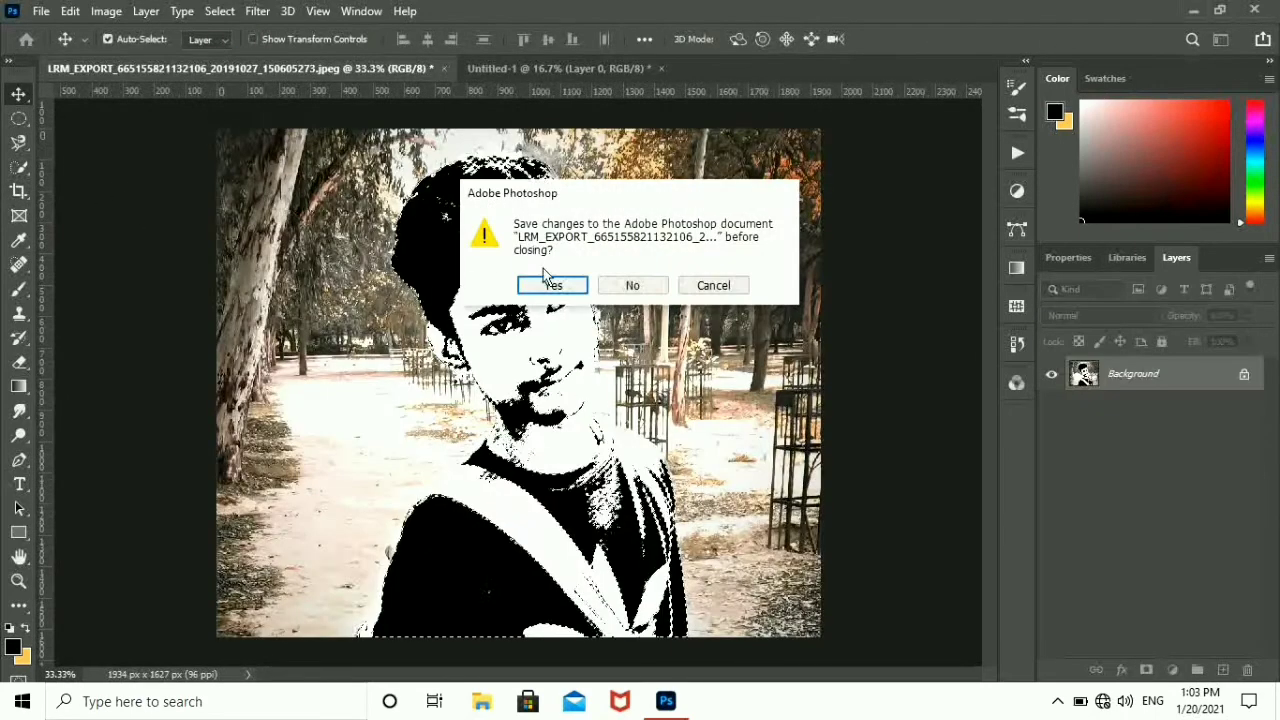
left_click(631, 290)
Zoom in on the finished portrait and pan to centre the face.
left_click(107, 39)
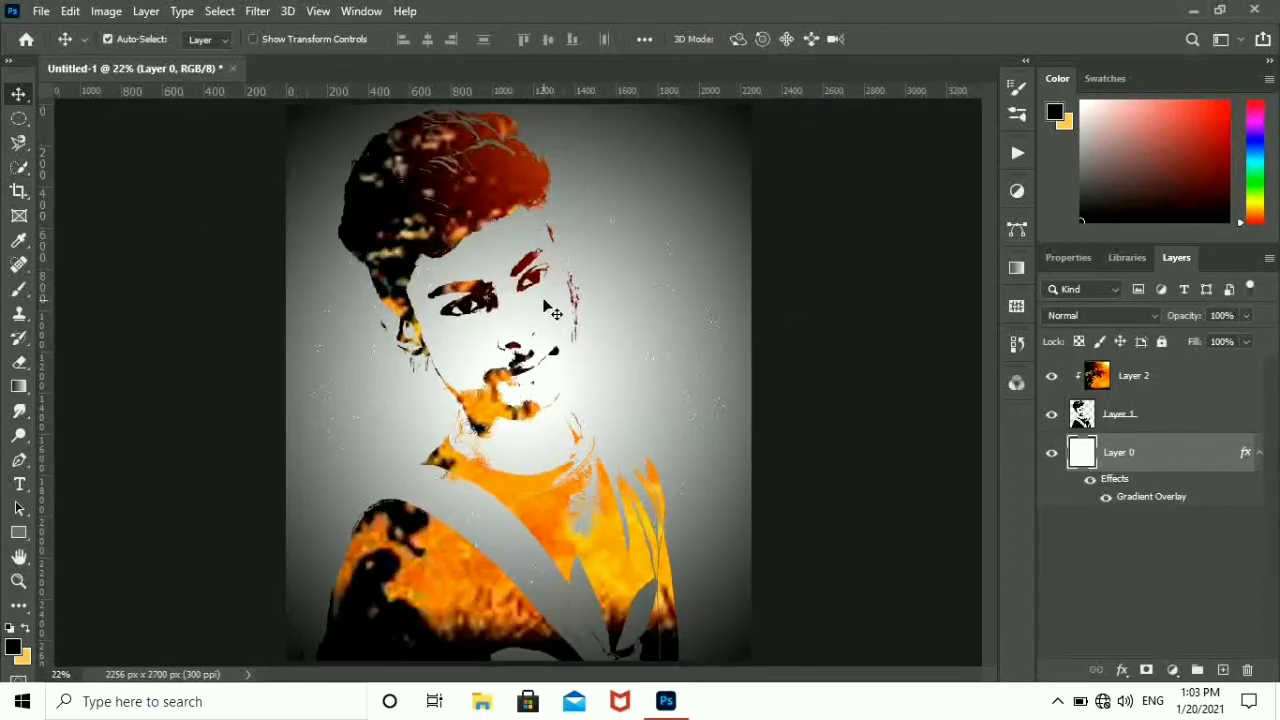
left_click(18, 580)
left_click(450, 245)
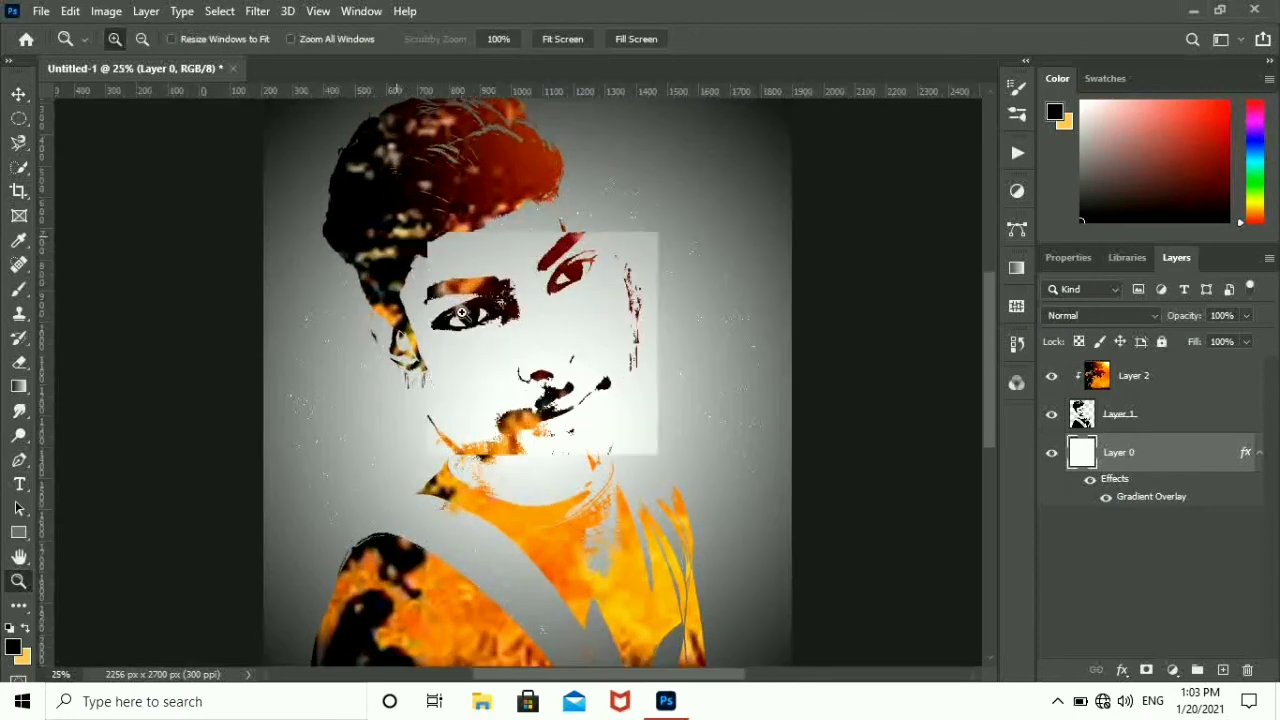
left_click(19, 556)
mouse_move(587, 487)
left_mouse_down()
mouse_move(508, 480)
mouse_move(557, 444)
mouse_move(552, 394)
mouse_move(560, 414)
left_mouse_up()
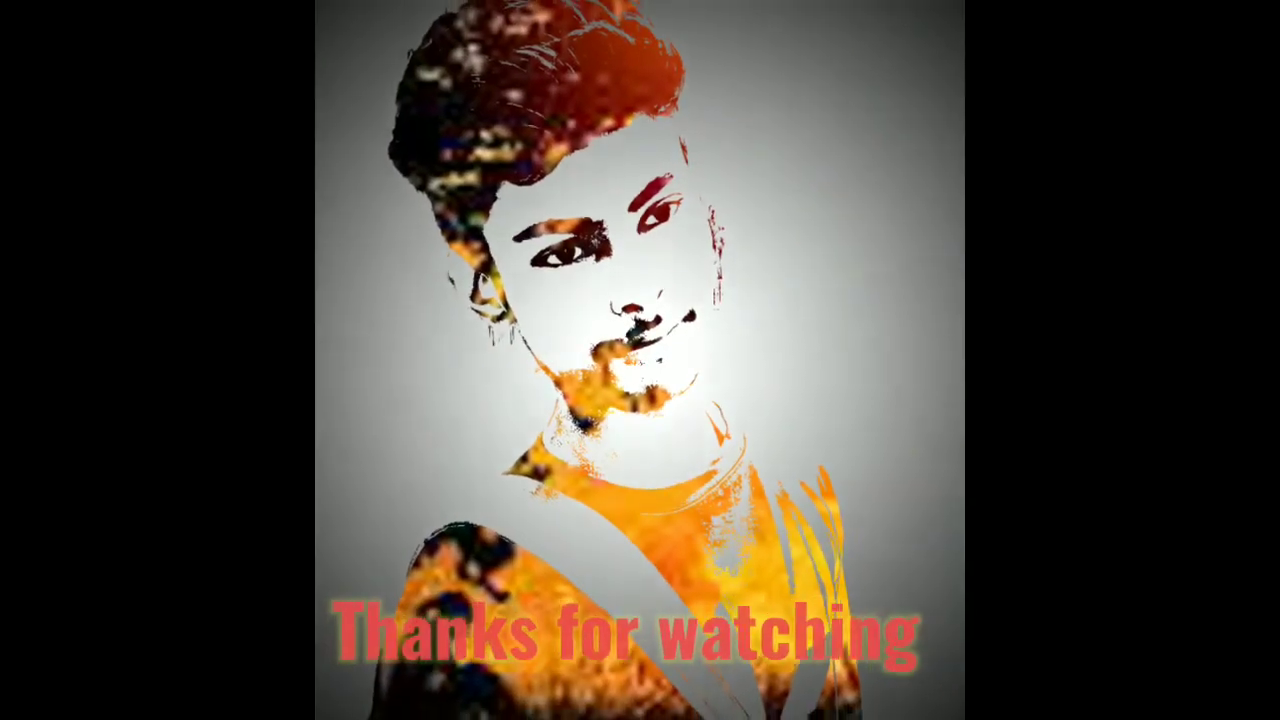